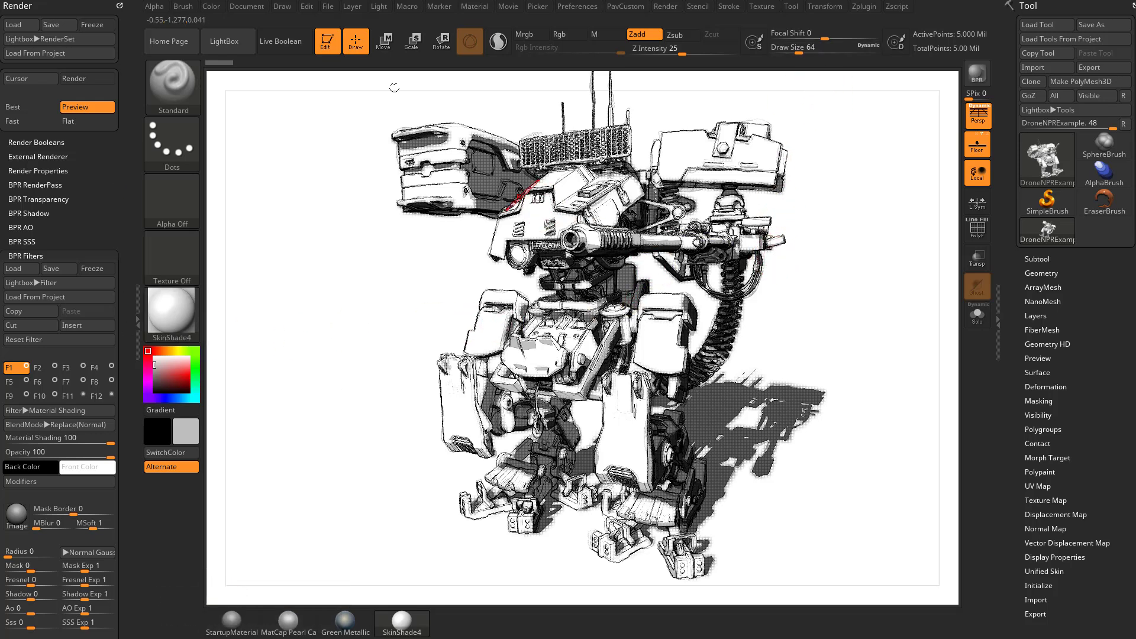
# Open the NPR sample project CartoonRender01 without saving the robot scene, showing the cartoon-shaded PolySphere.
pyautogui.click(328, 6)
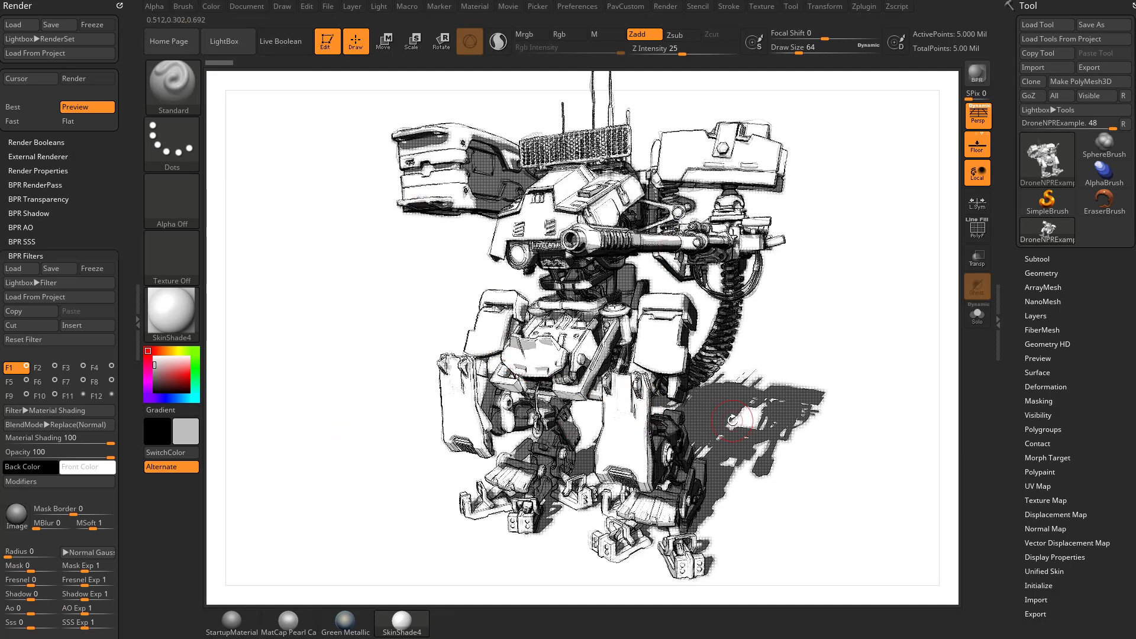
pyautogui.press(',')
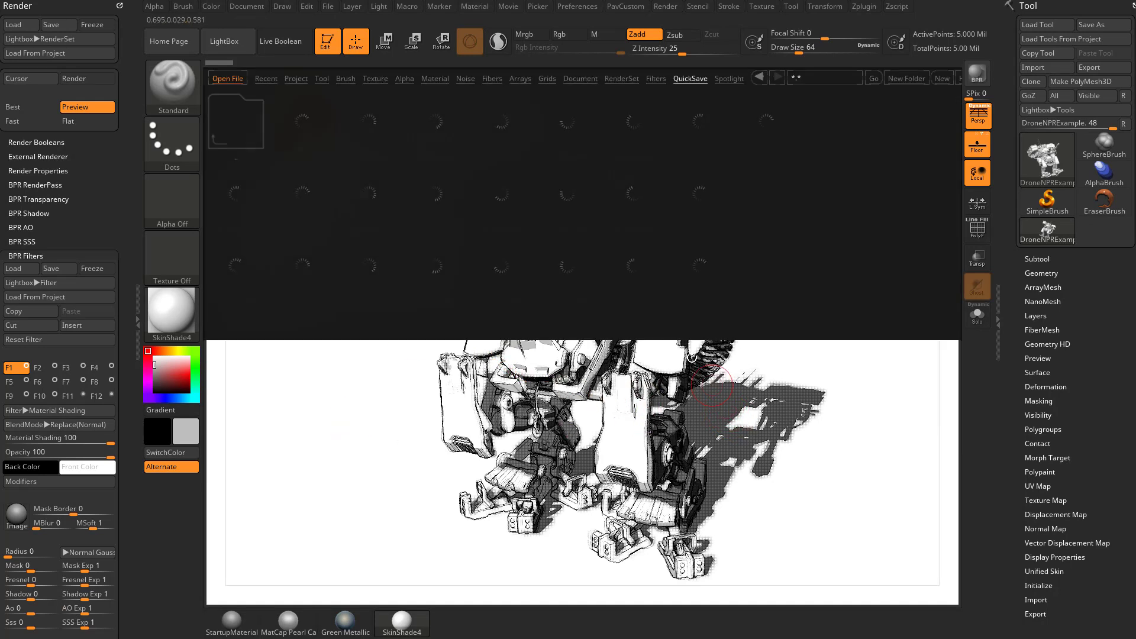
pyautogui.click(297, 78)
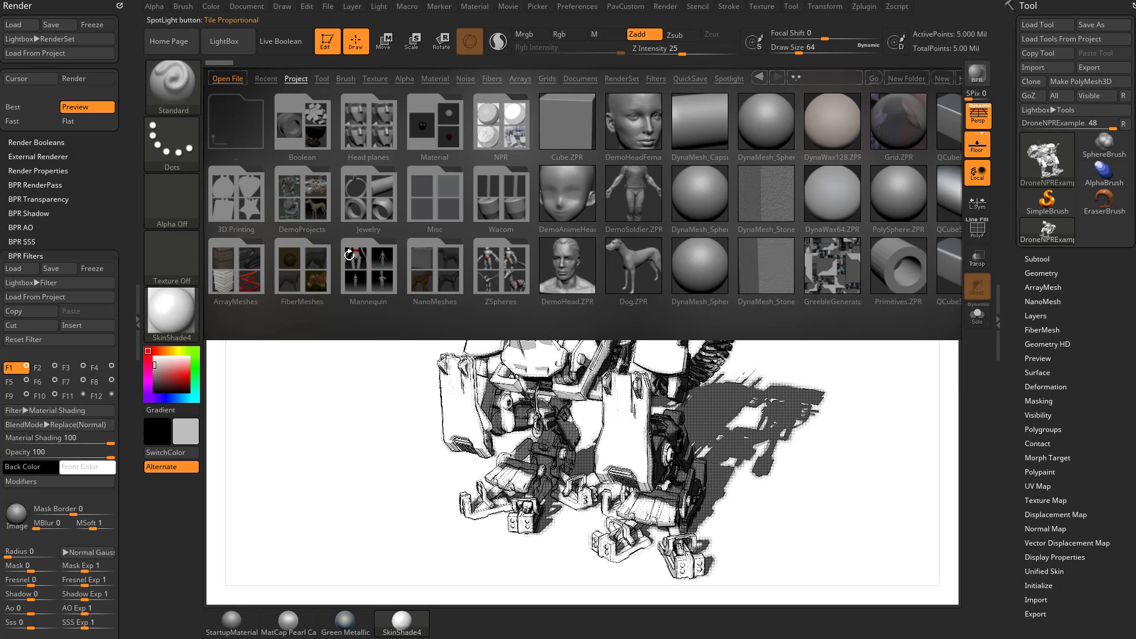
pyautogui.click(499, 127)
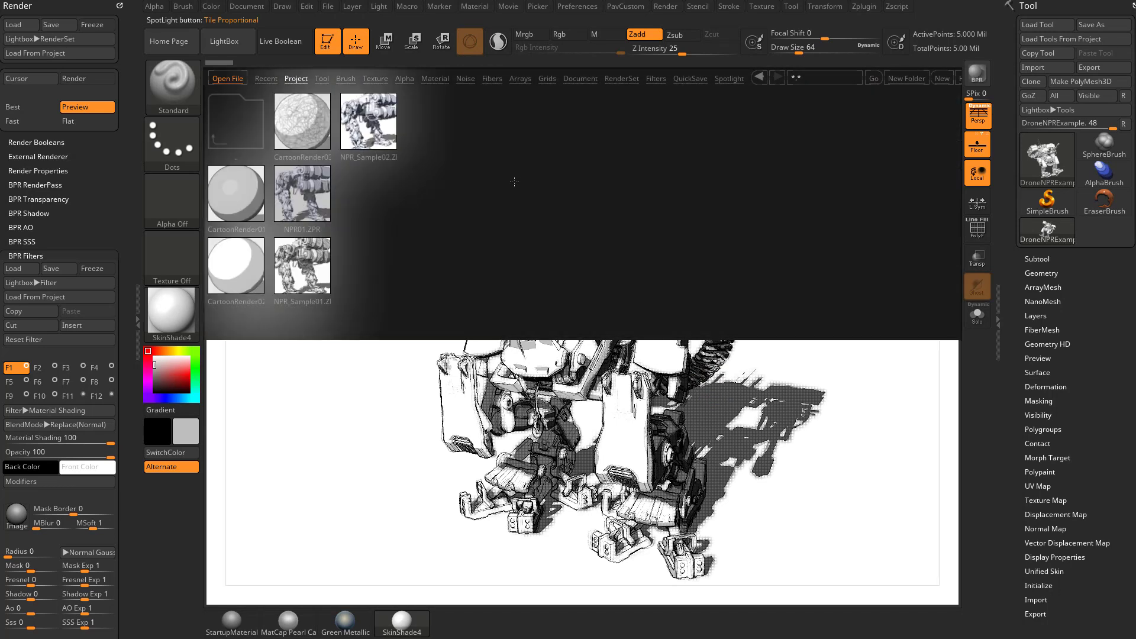
pyautogui.doubleClick(232, 194)
pyautogui.click(602, 284)
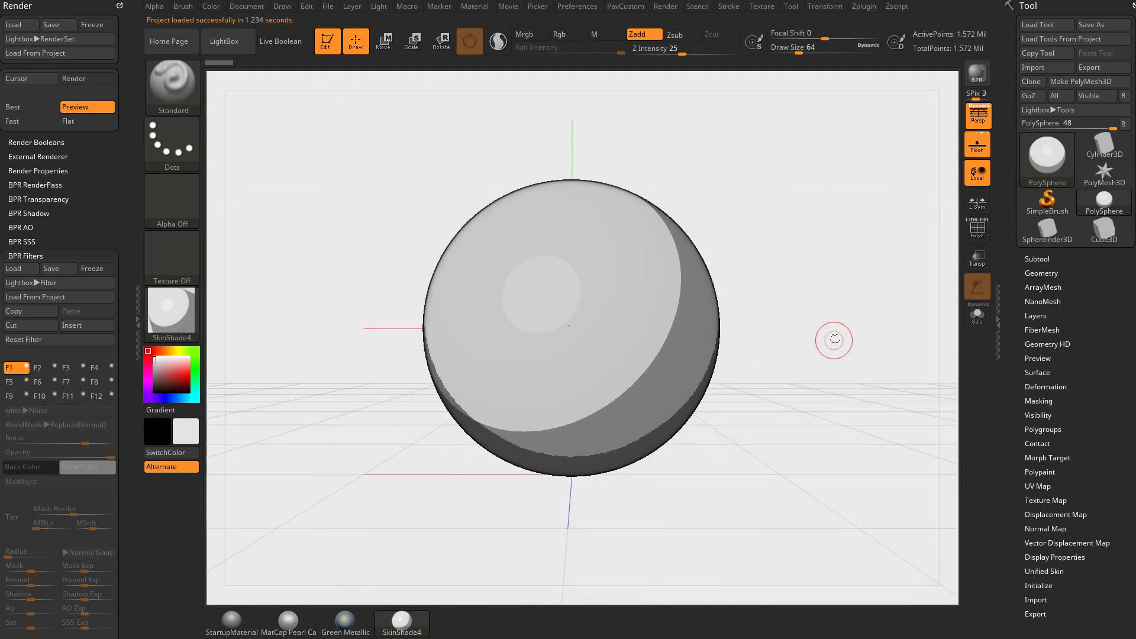
pyautogui.moveTo(834, 340); pyautogui.dragTo(826, 375)
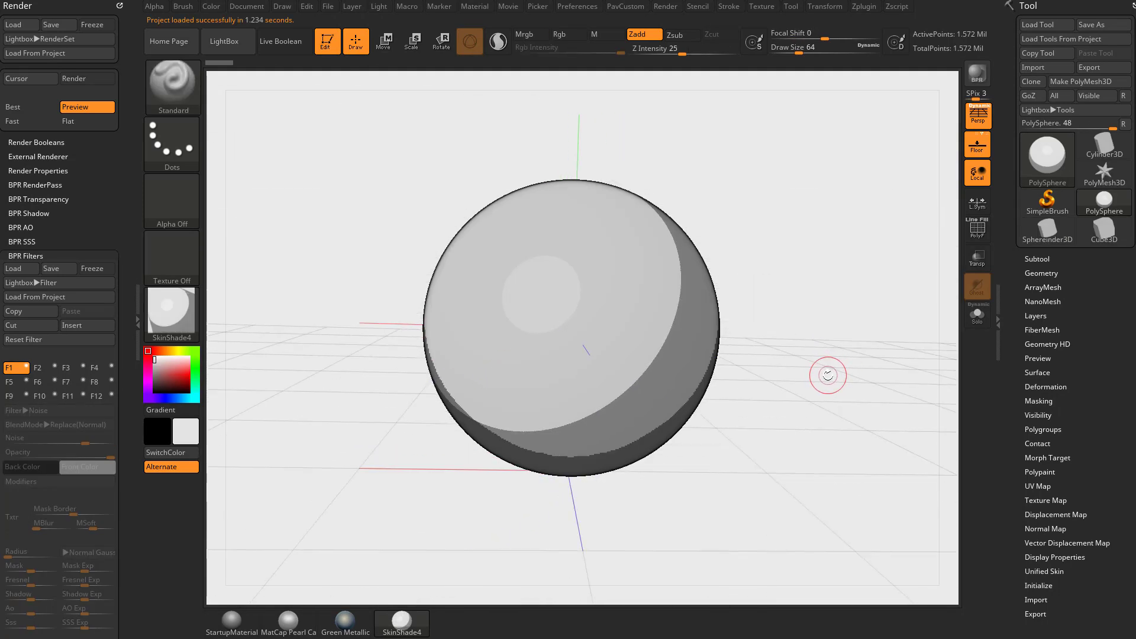
# BPR-render the sphere, then dock the Render palette in the left tray at BPR Filters.
pyautogui.click(978, 76)
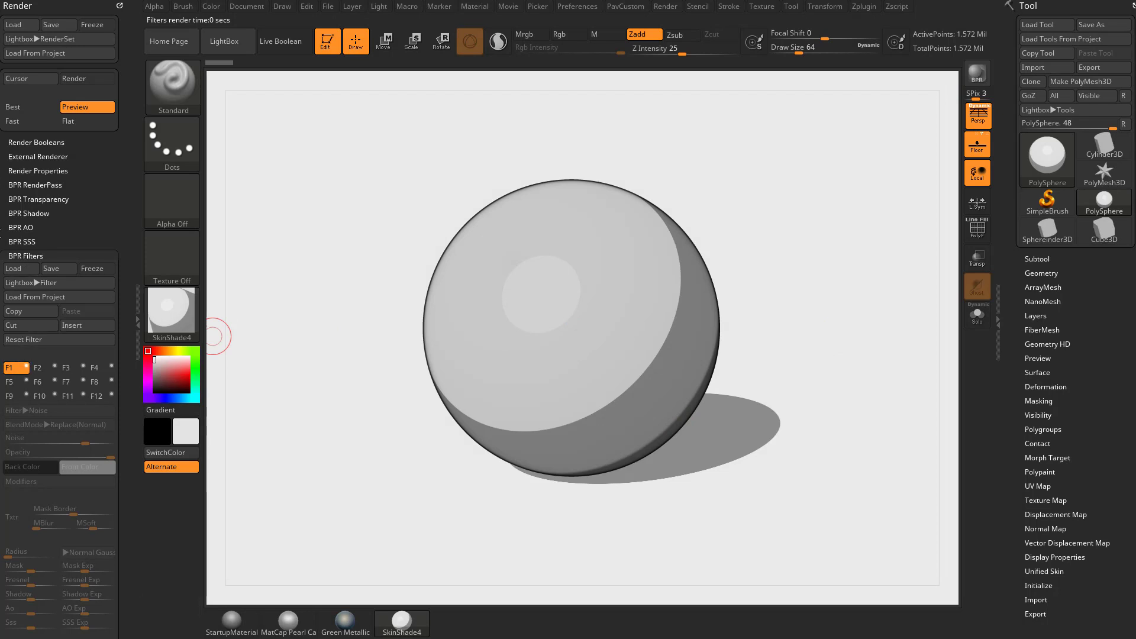
pyautogui.click(119, 6)
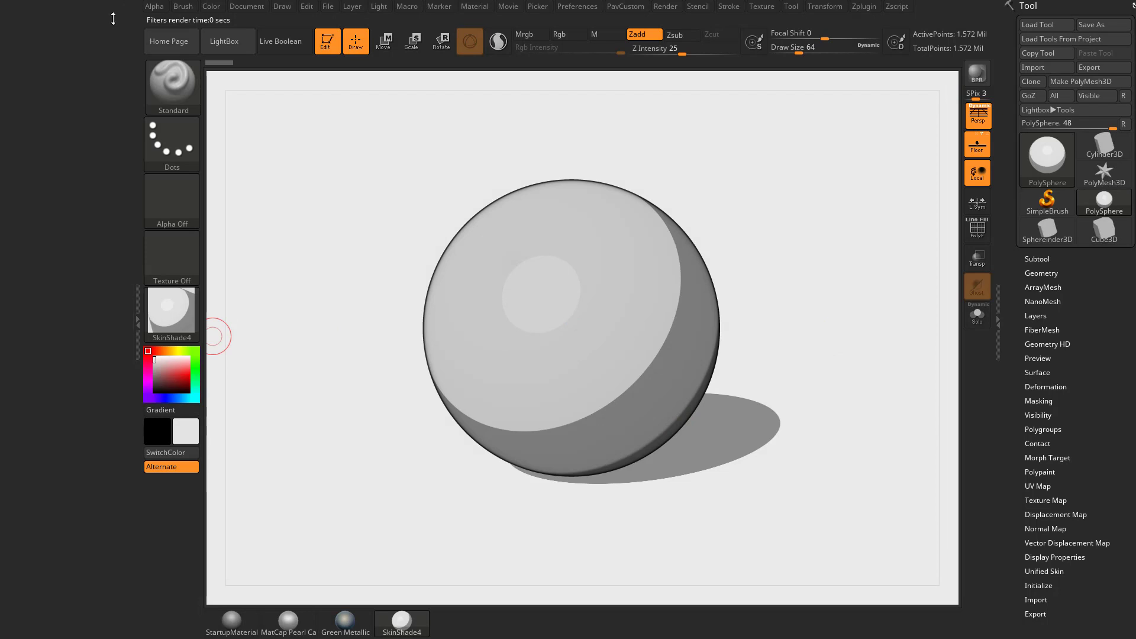
pyautogui.click(133, 331)
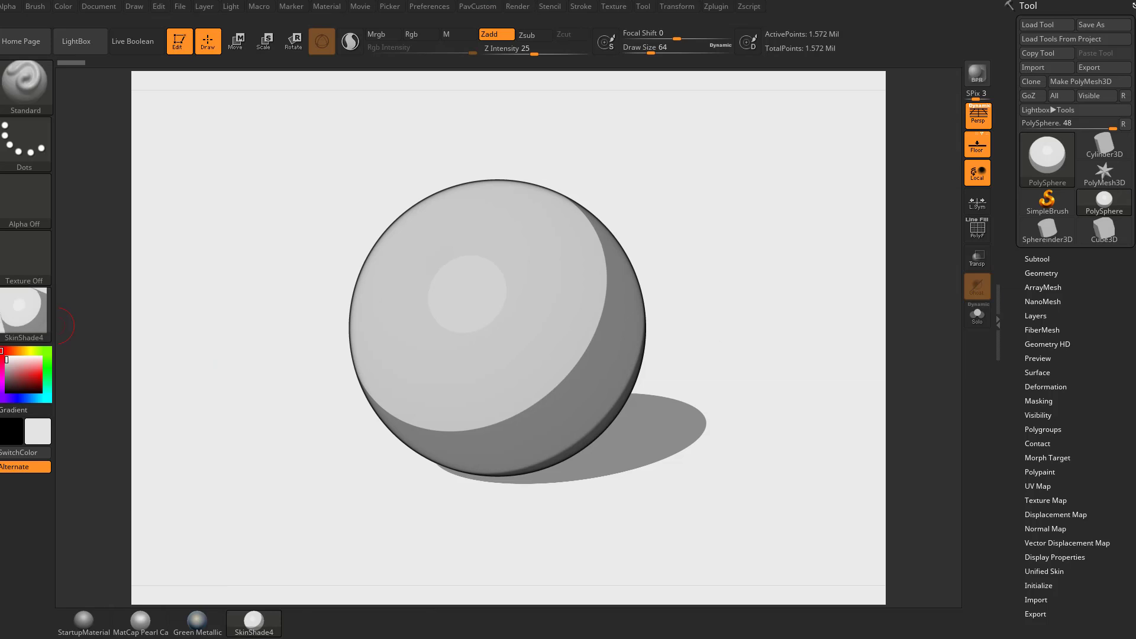
pyautogui.click(2, 323)
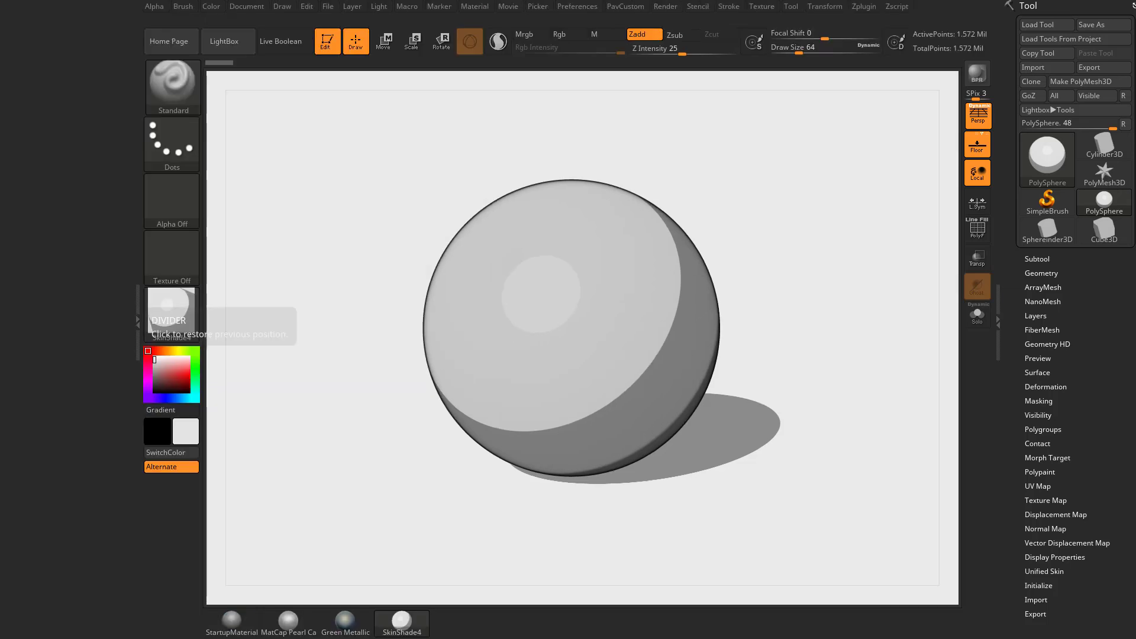
pyautogui.click(668, 8)
pyautogui.moveTo(660, 22); pyautogui.dragTo(69, 136)
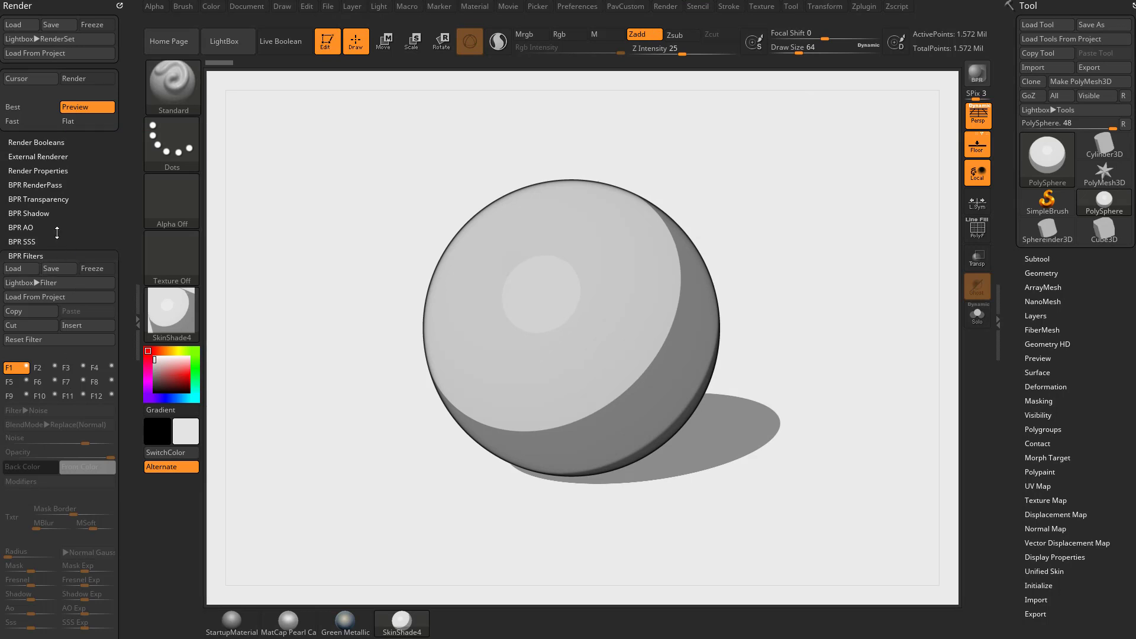
pyautogui.moveTo(57, 232); pyautogui.dragTo(17, 236)
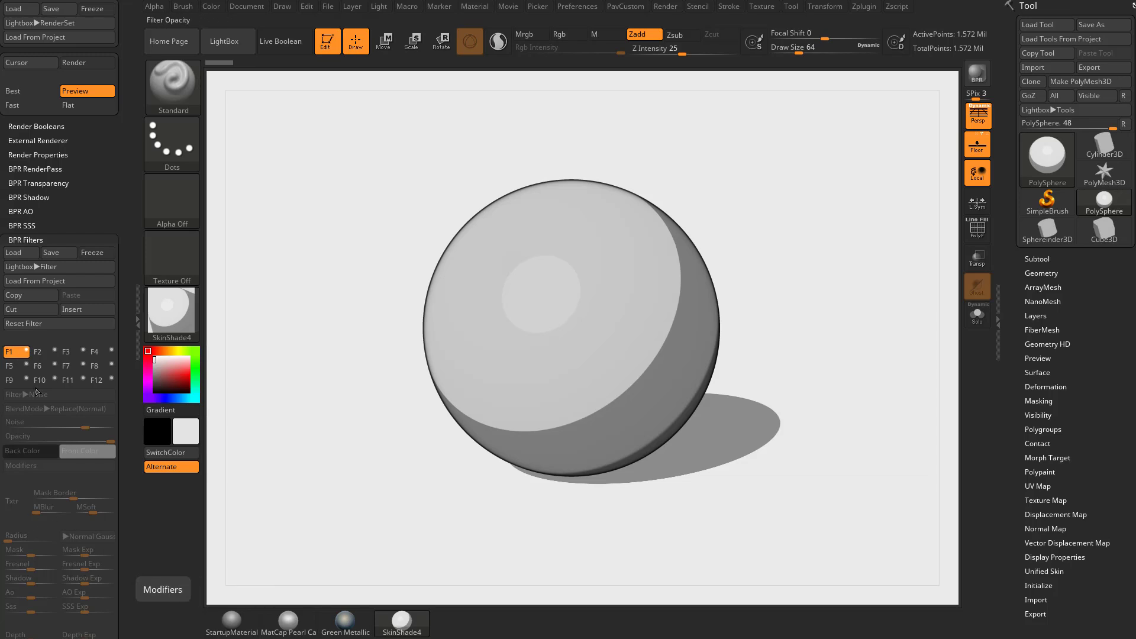
# Enable BPR filter F1, a Noise filter at strength 50, and bring up the Filter Type list.
pyautogui.click(27, 352)
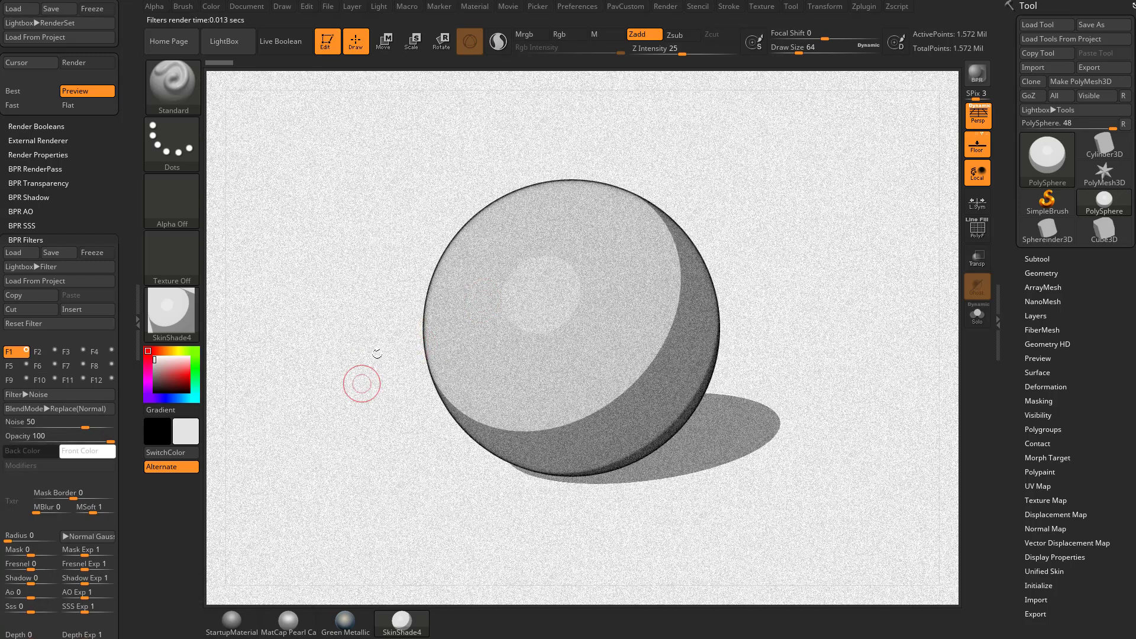
pyautogui.click(45, 396)
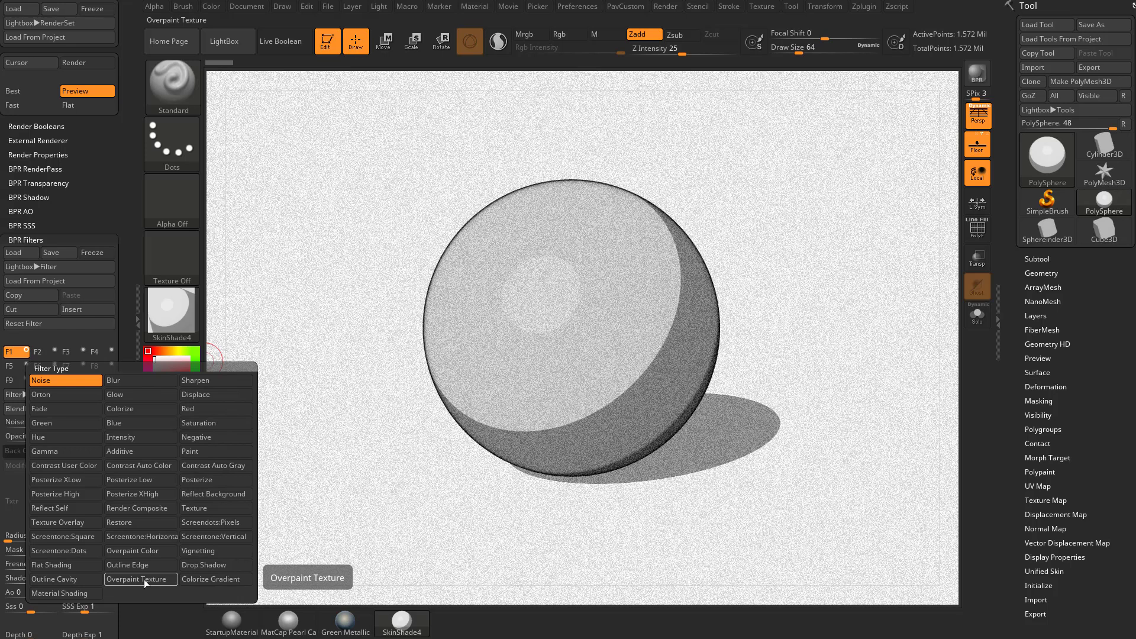
# Make F1 a Texture filter using the blue spiral Texture 15 at Texture value 100.
pyautogui.click(200, 508)
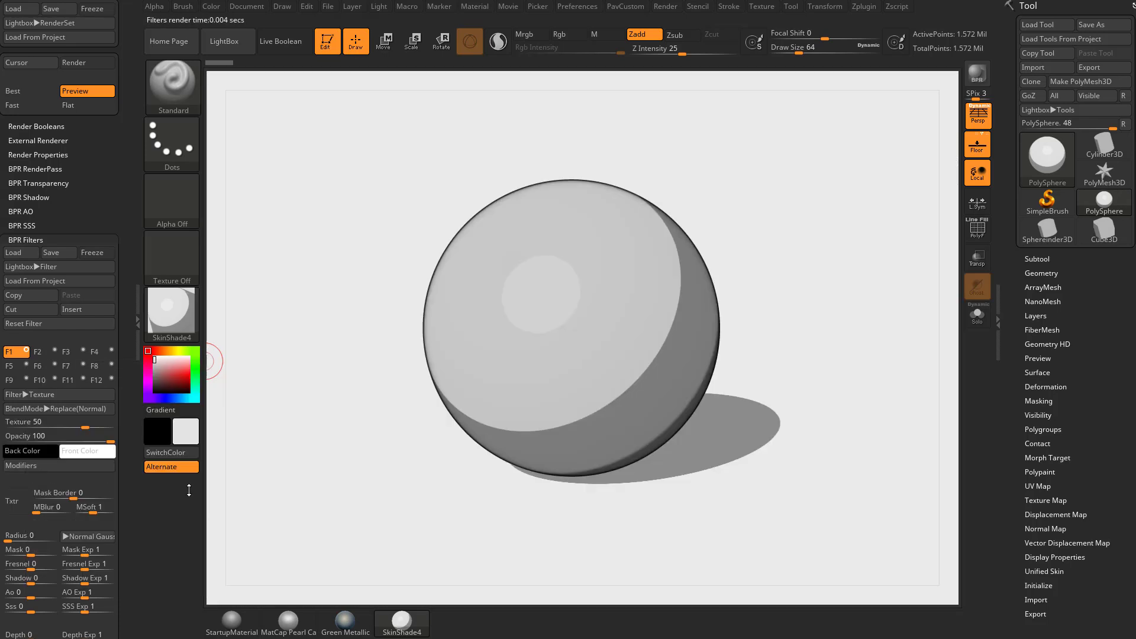
pyautogui.click(13, 509)
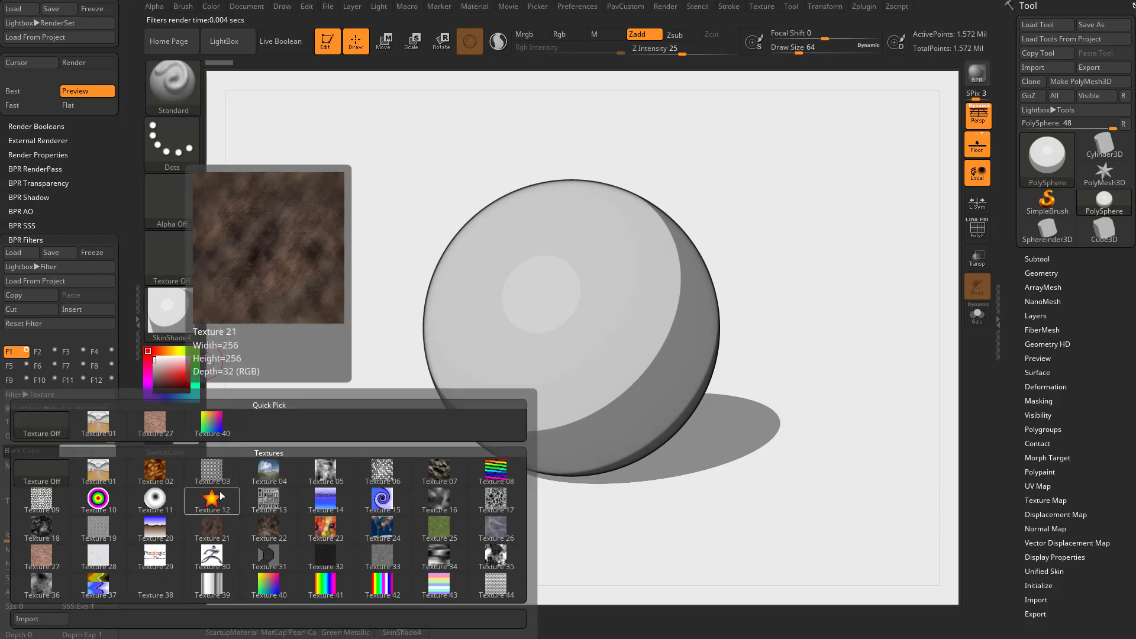
pyautogui.click(386, 502)
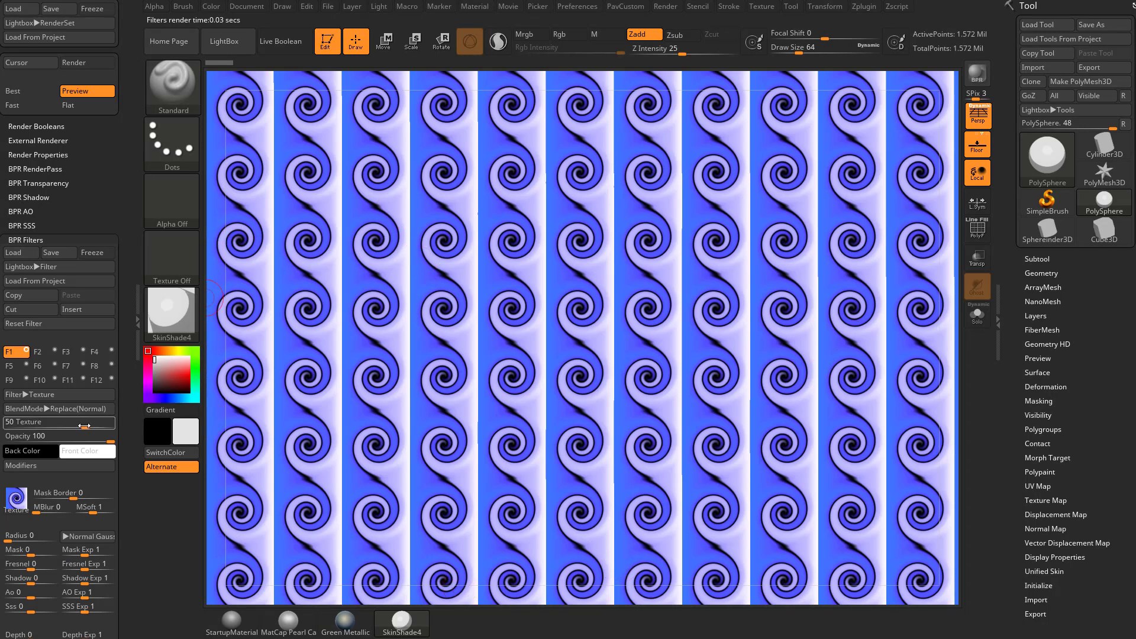
pyautogui.moveTo(75, 427); pyautogui.dragTo(123, 420)
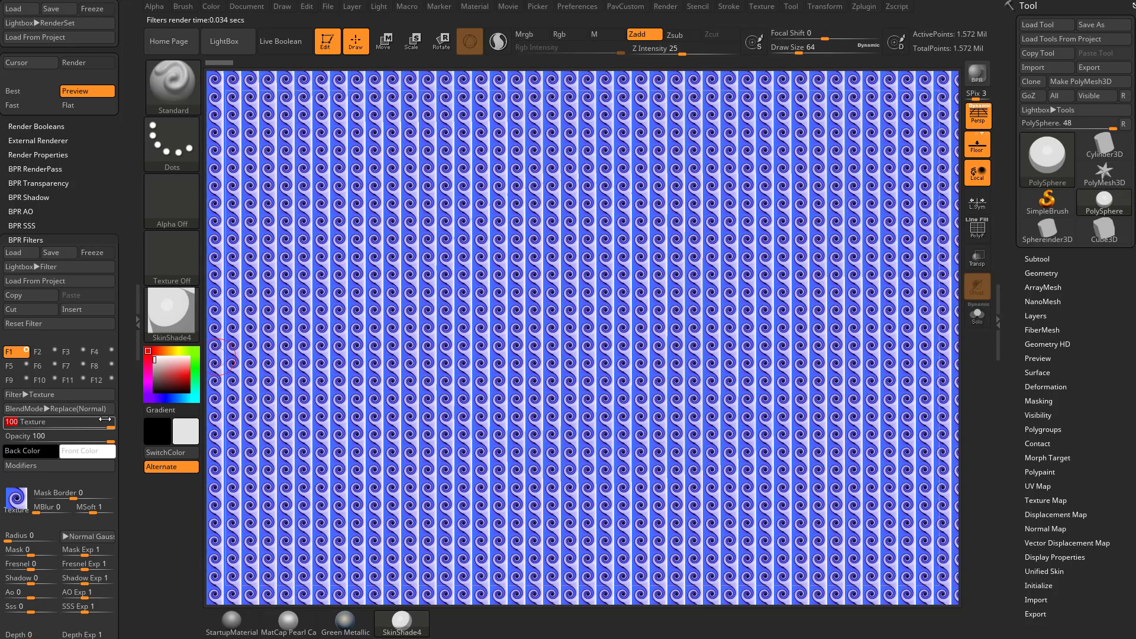
# Give the spiral filter a red back colour and yellow front colour at opacity 100.
pyautogui.moveTo(106, 438)
pyautogui.mouseDown()
pyautogui.moveTo(63, 438)
pyautogui.moveTo(118, 437)
pyautogui.mouseUp()
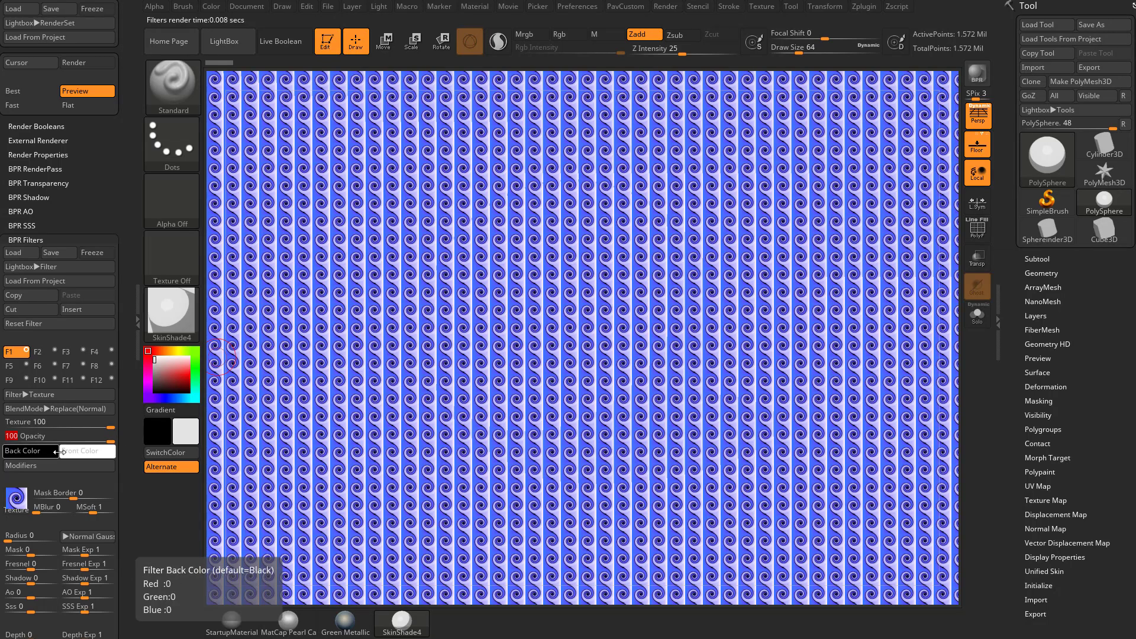
pyautogui.click(38, 450)
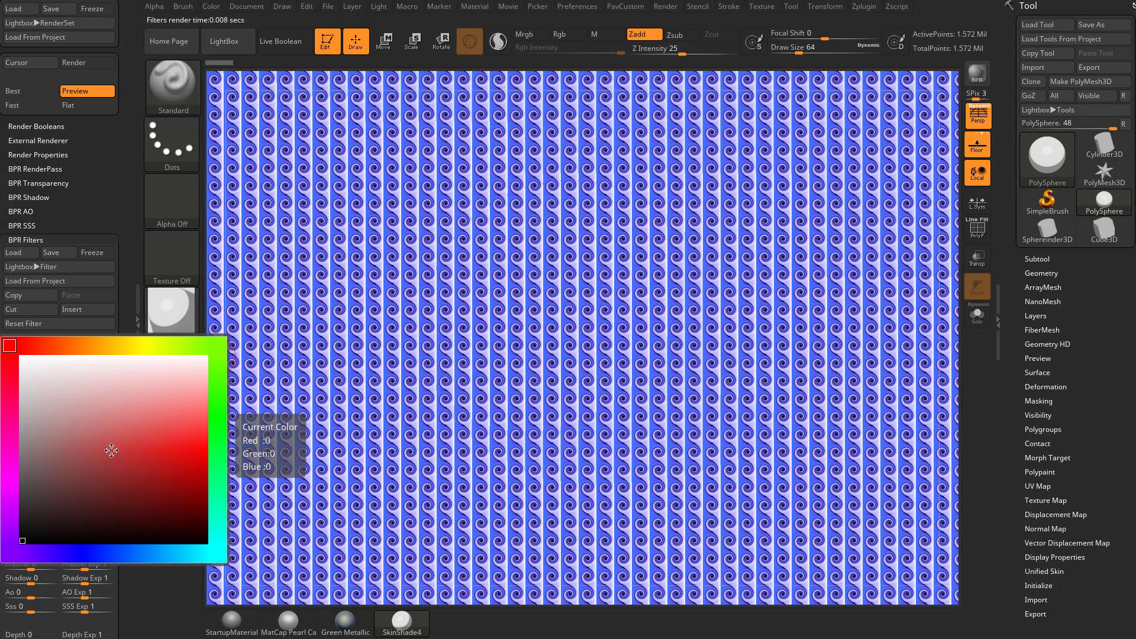
pyautogui.click(208, 449)
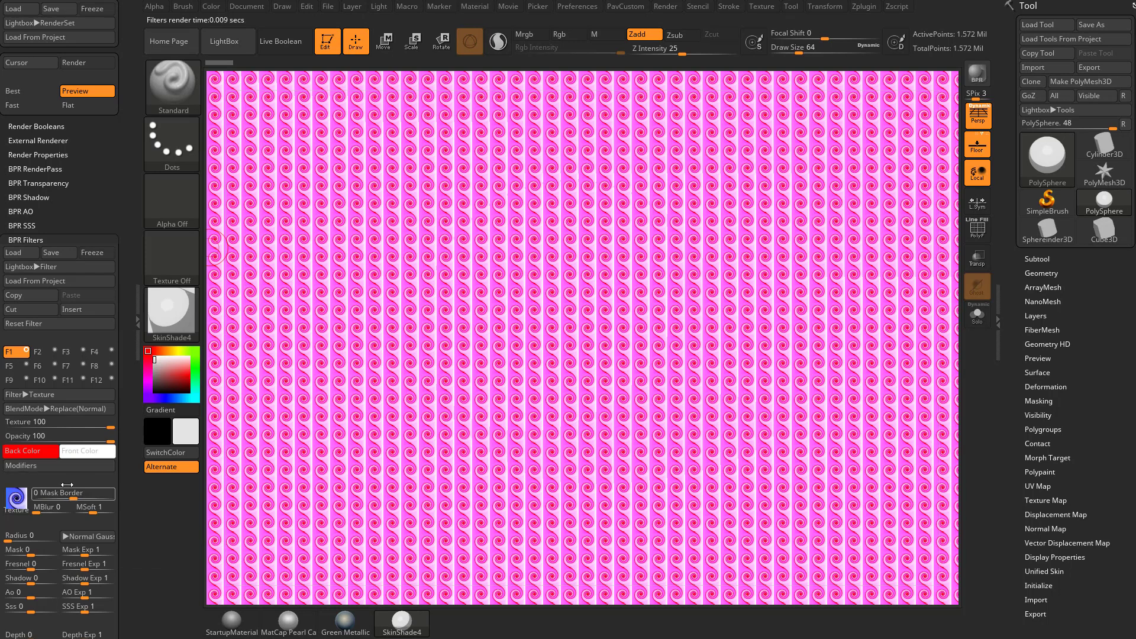
pyautogui.click(83, 451)
pyautogui.click(124, 344)
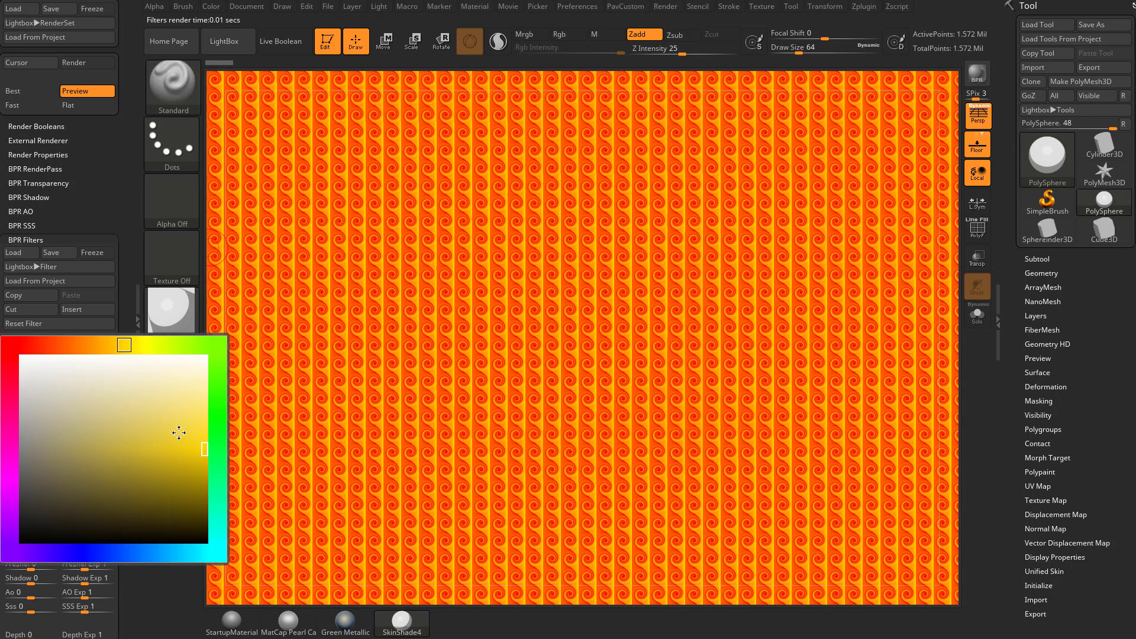
pyautogui.click(178, 435)
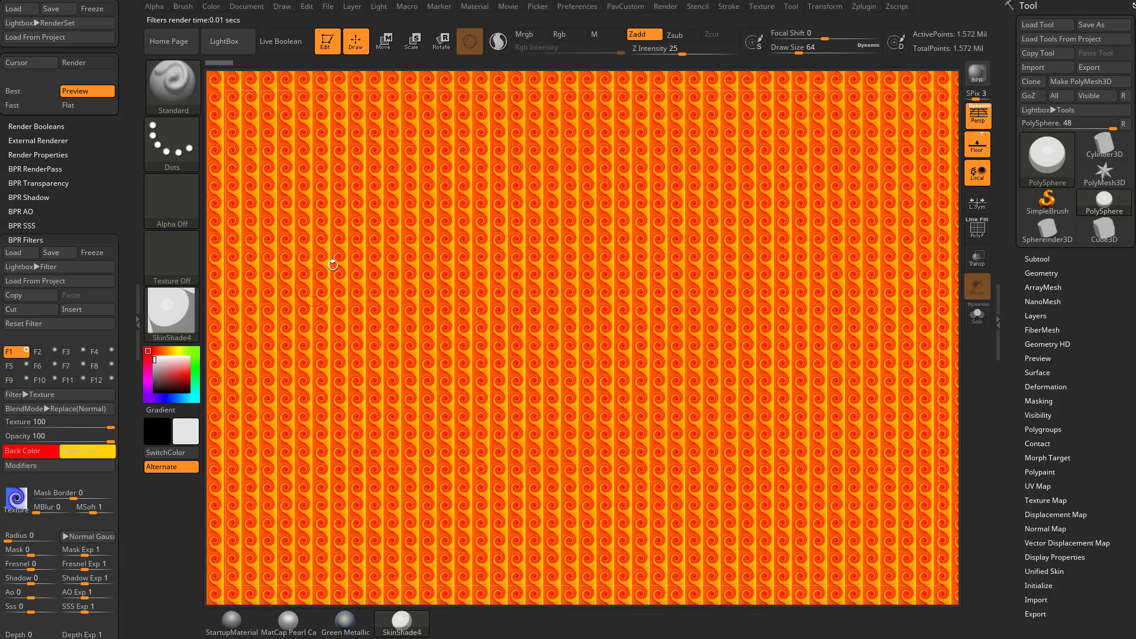
# Swap the filter to the cellular Texture 09 with the Texture value at 0.
pyautogui.click(16, 498)
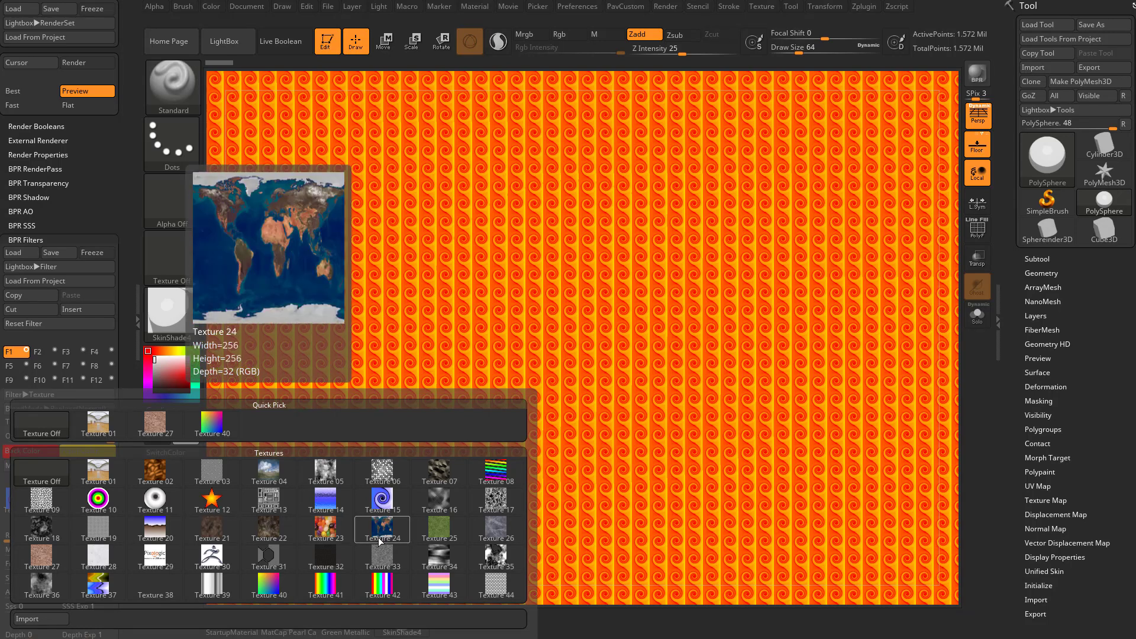
pyautogui.click(44, 505)
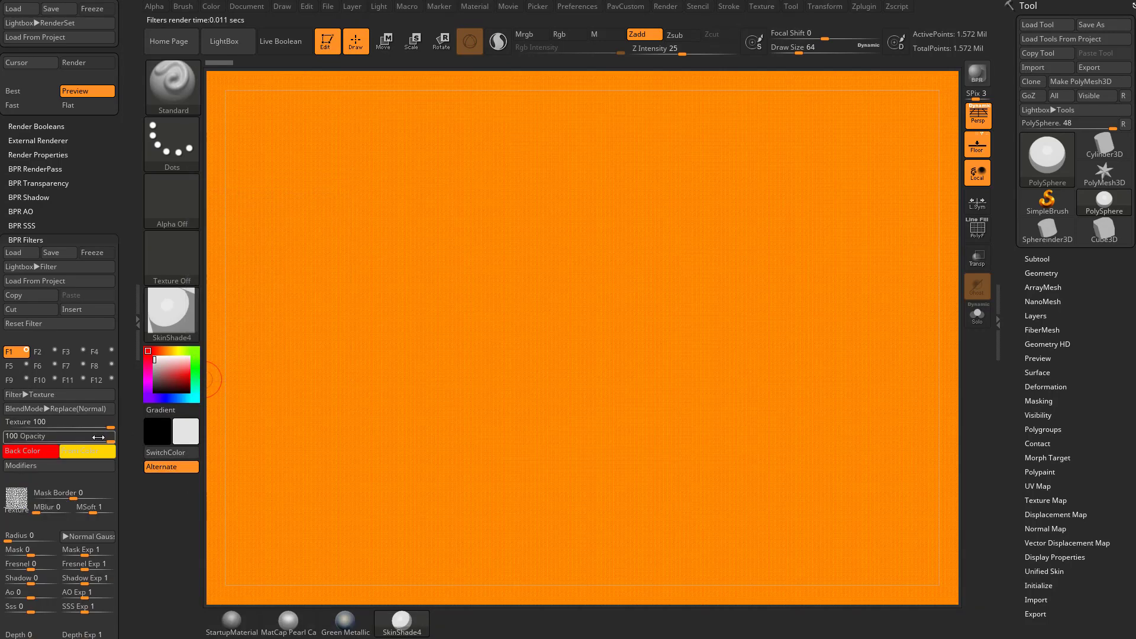
pyautogui.moveTo(77, 423); pyautogui.dragTo(61, 422)
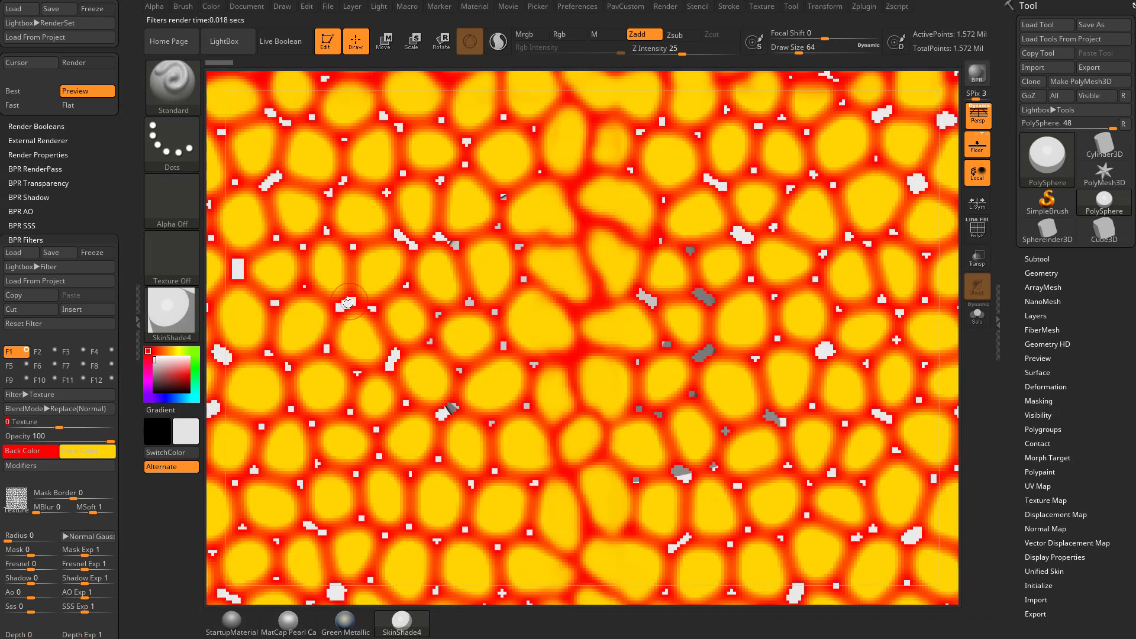
# Set the filter's Transparent Black modifier to about 0.18.
pyautogui.click(21, 465)
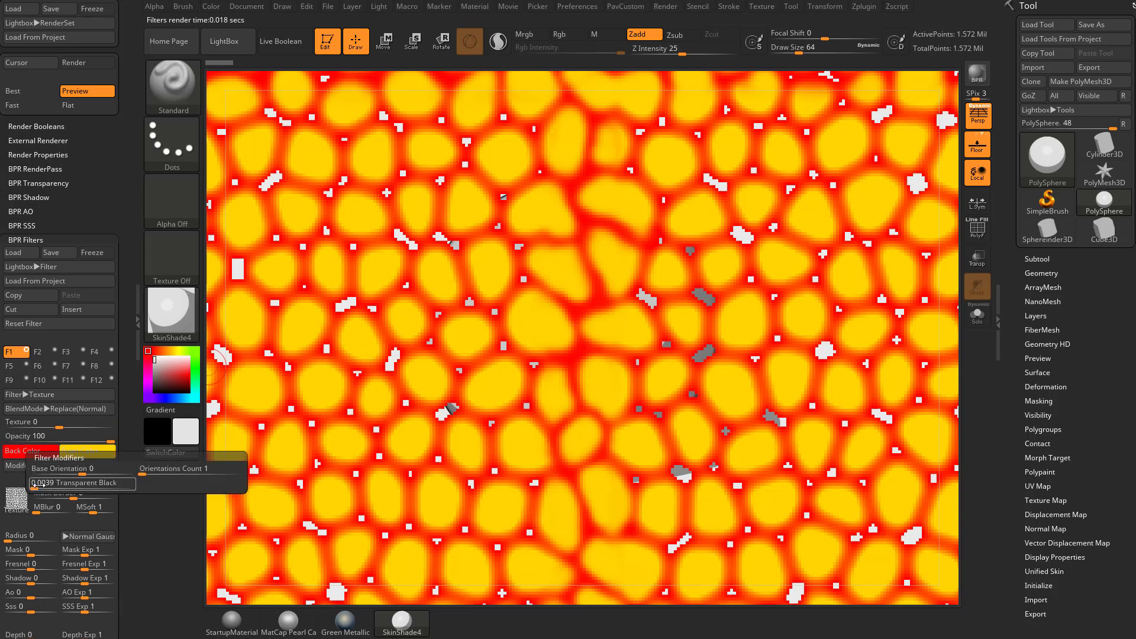
pyautogui.moveTo(44, 488)
pyautogui.mouseDown()
pyautogui.moveTo(34, 487)
pyautogui.moveTo(55, 484)
pyautogui.mouseUp()
pyautogui.moveTo(16, 508)
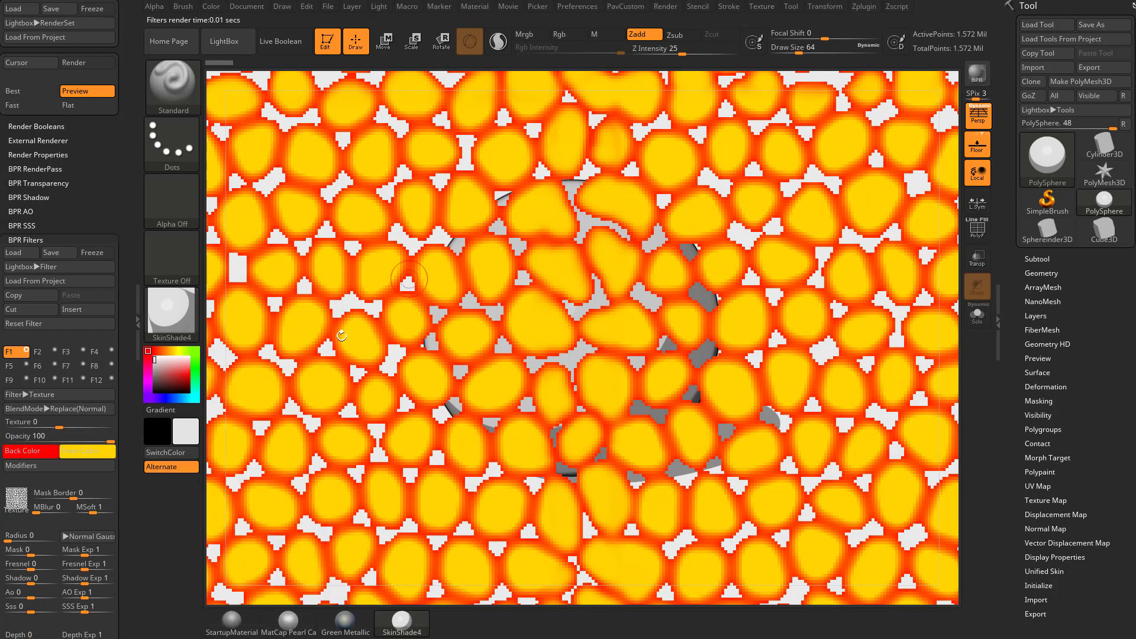
pyautogui.click(45, 469)
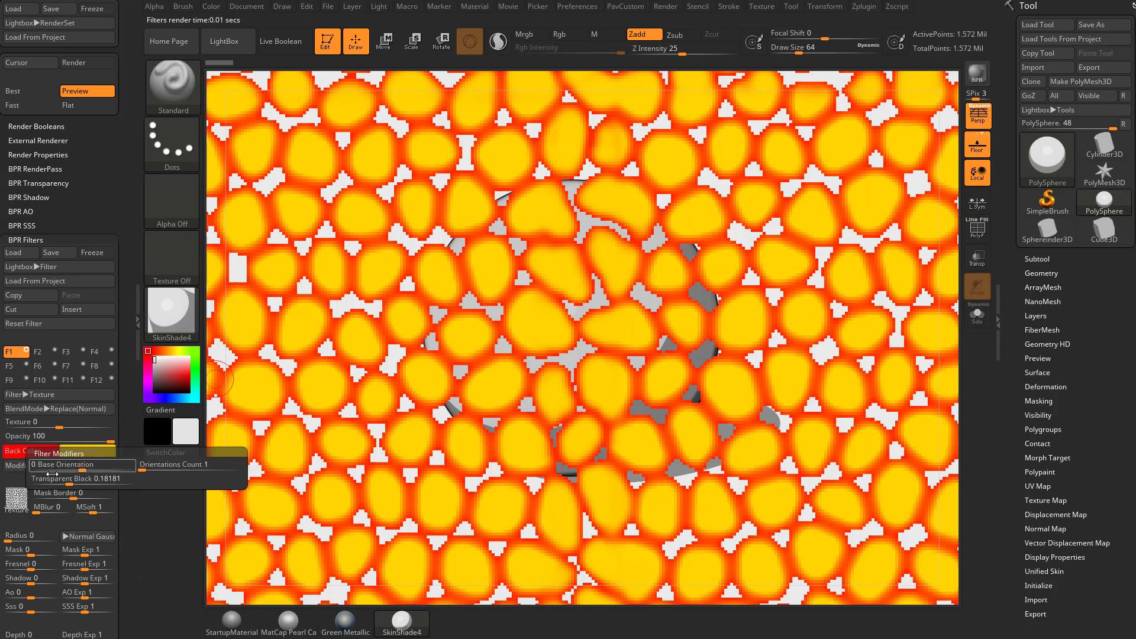
pyautogui.moveTo(56, 484); pyautogui.dragTo(34, 486)
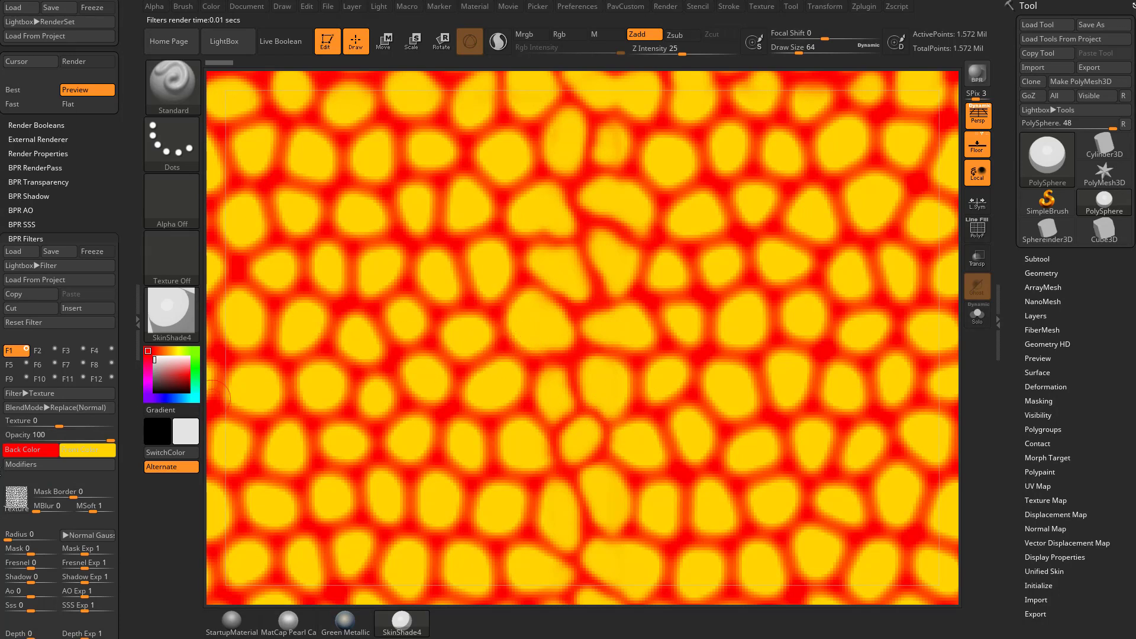
# Set the filter Mask to 1 to keep cells on the sphere, and Texture to 11.
pyautogui.scroll(-3, 35, 450)
pyautogui.scroll(-4, 2, 465)
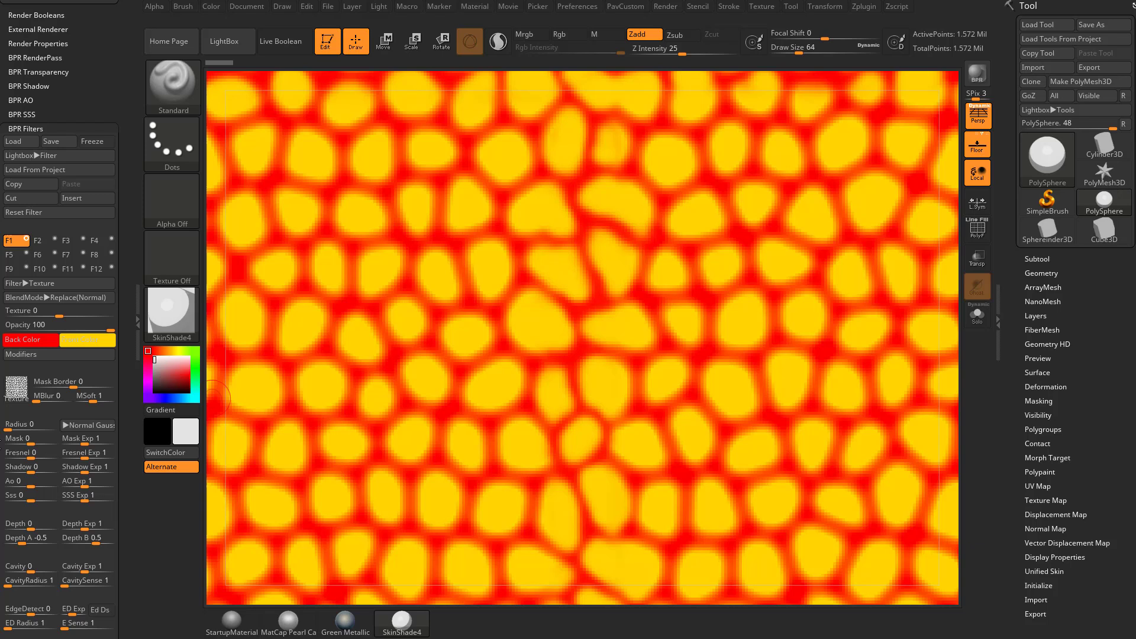
pyautogui.scroll(5, 3, 474)
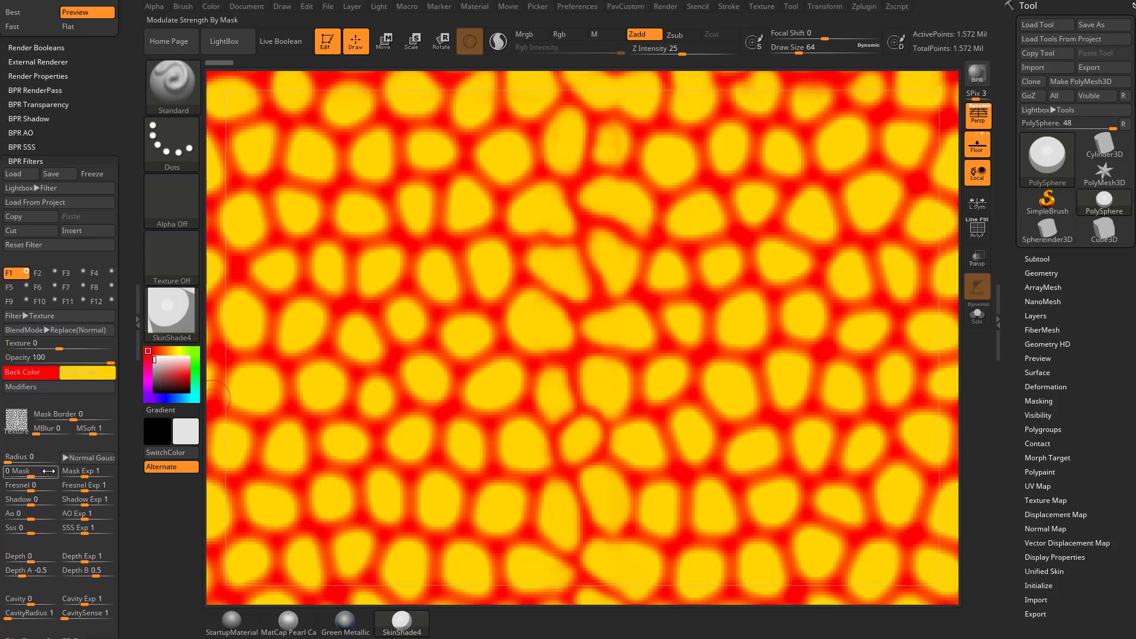
pyautogui.moveTo(35, 475); pyautogui.dragTo(53, 475)
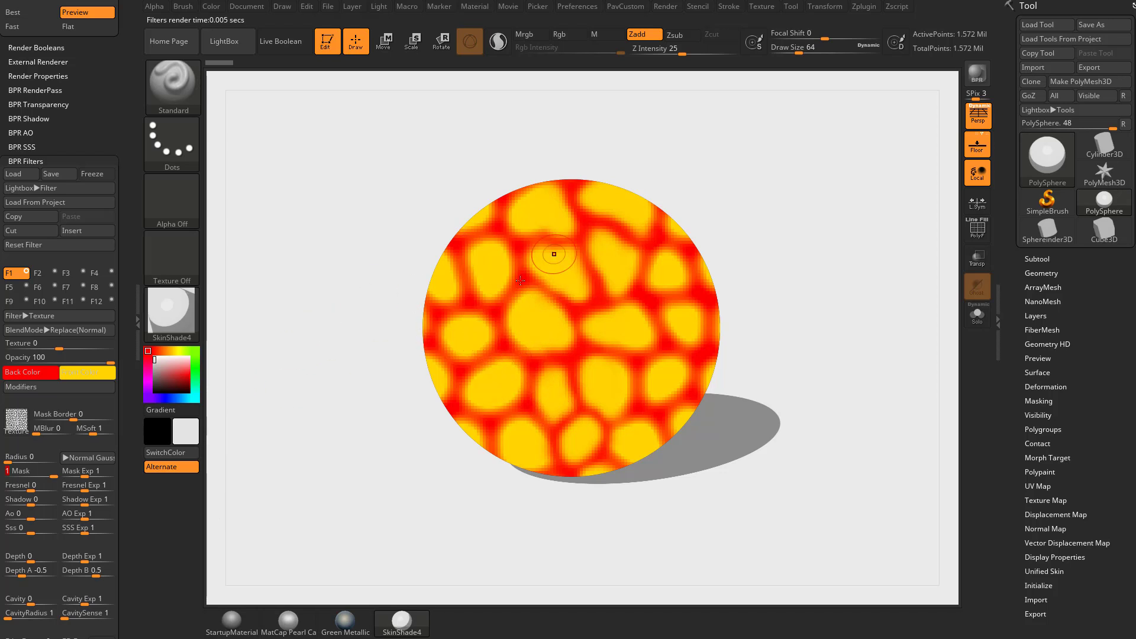
pyautogui.moveTo(63, 346); pyautogui.dragTo(69, 345)
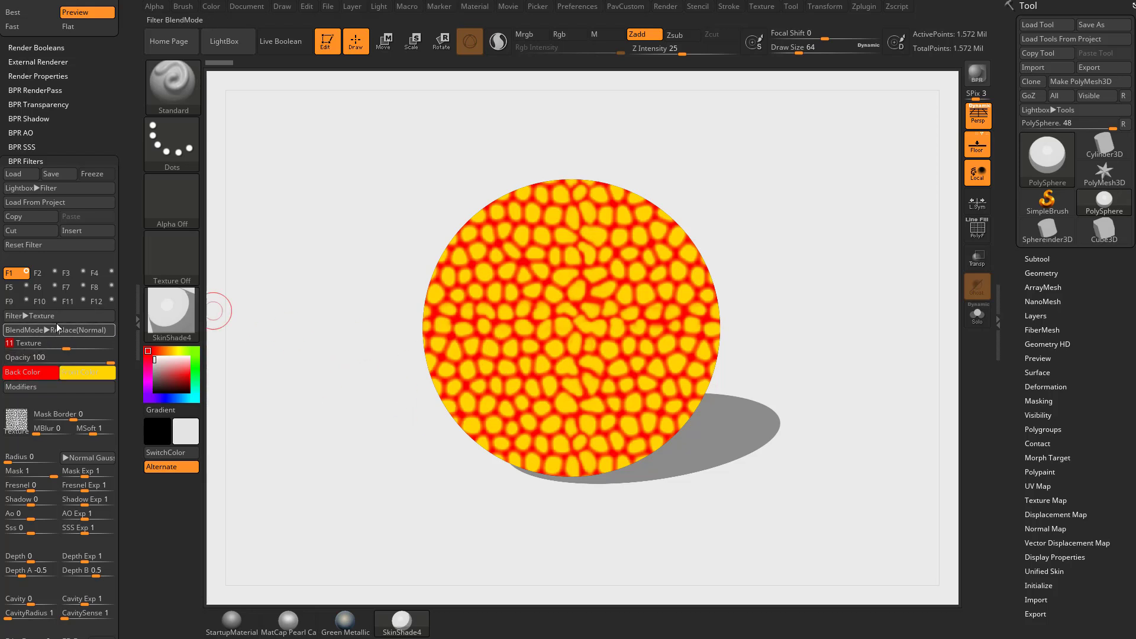
# Set the filter to Multiply blend with Base Orientation 74 and Orientations Count 15.
pyautogui.click(58, 329)
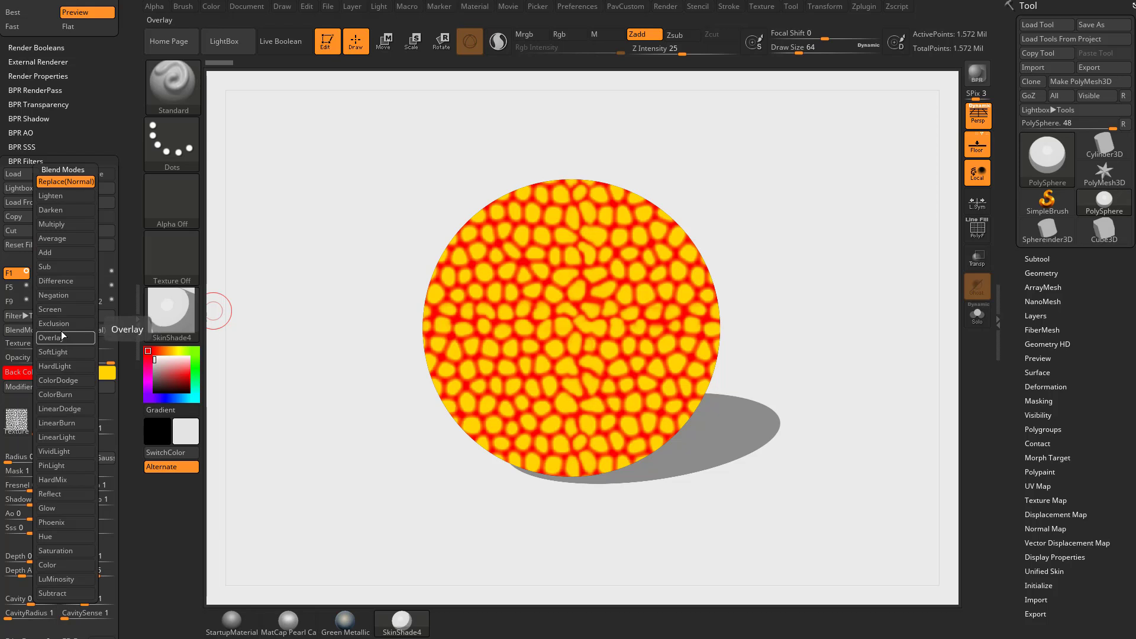
pyautogui.click(62, 223)
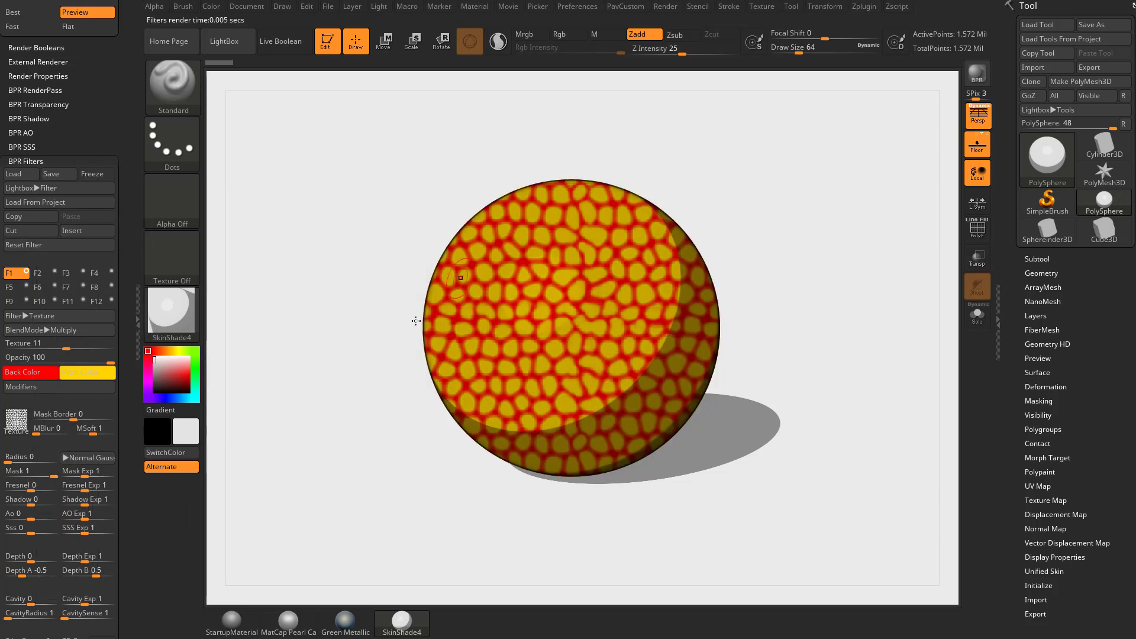
pyautogui.click(59, 389)
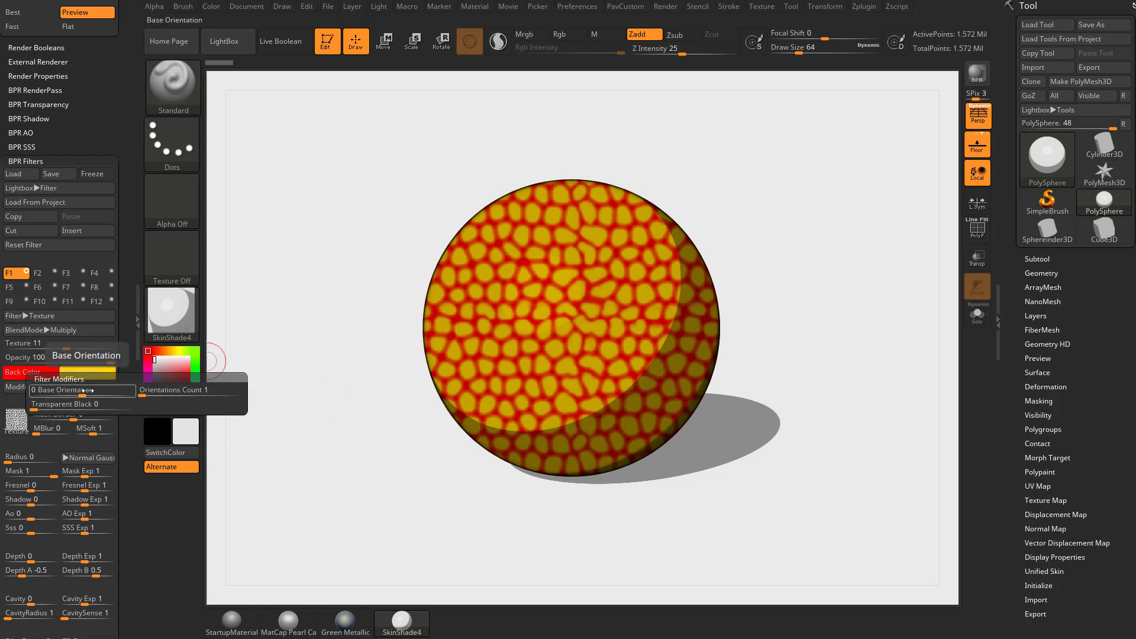
pyautogui.moveTo(87, 390)
pyautogui.mouseDown()
pyautogui.moveTo(104, 390)
pyautogui.moveTo(85, 389)
pyautogui.mouseUp()
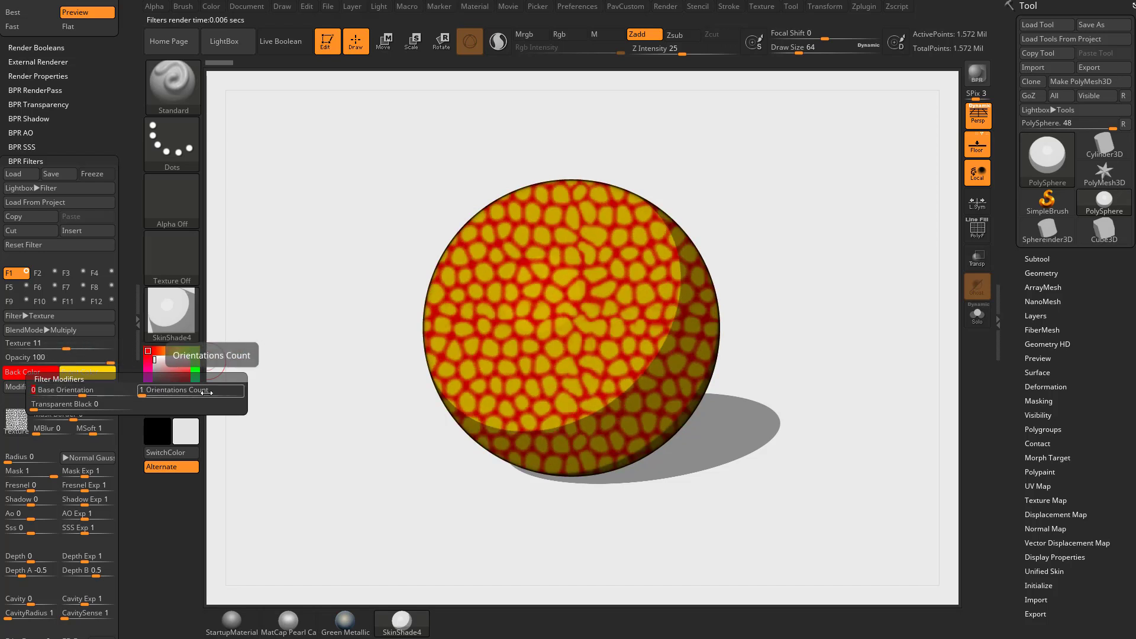
pyautogui.moveTo(142, 393); pyautogui.dragTo(147, 392)
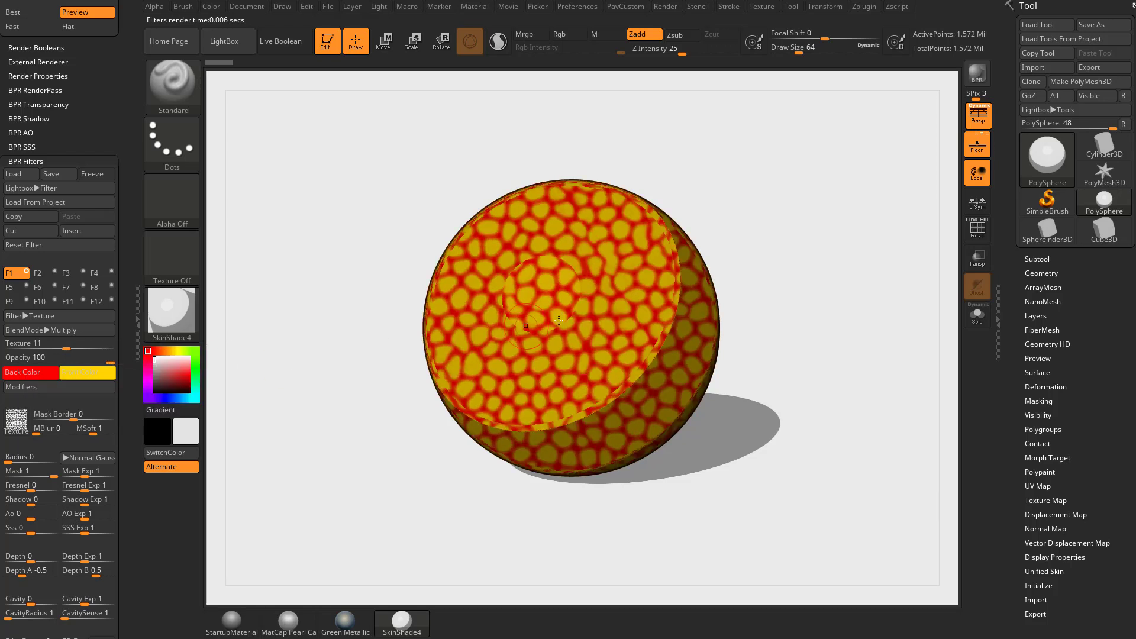
# Re-render the sphere with BPR, then bring up LightBox.
pyautogui.click(827, 168)
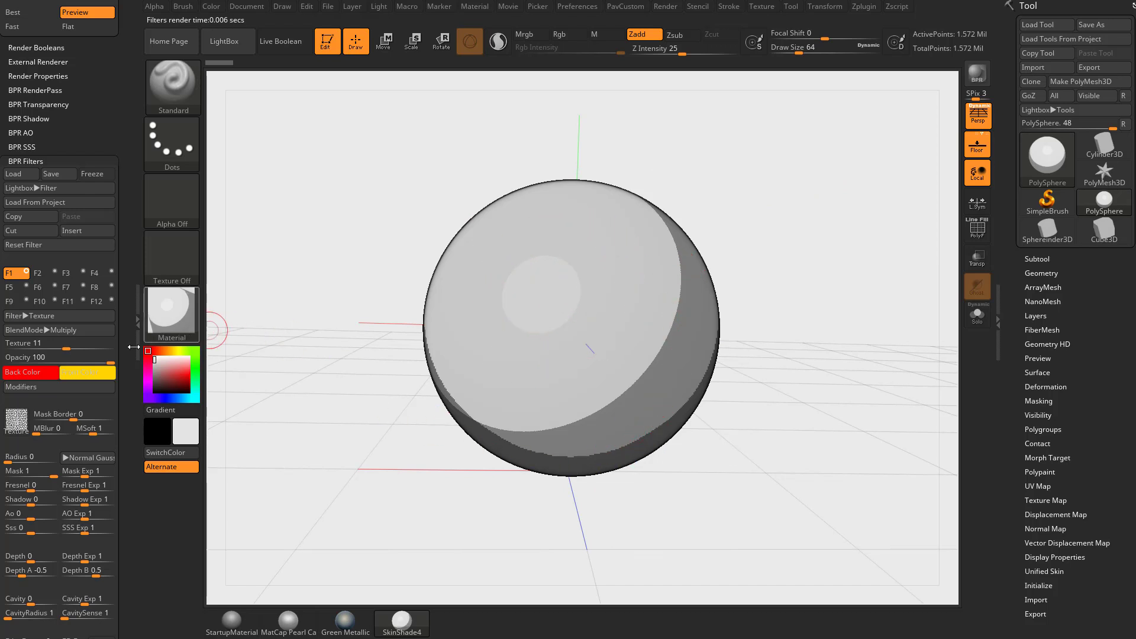
pyautogui.click(977, 72)
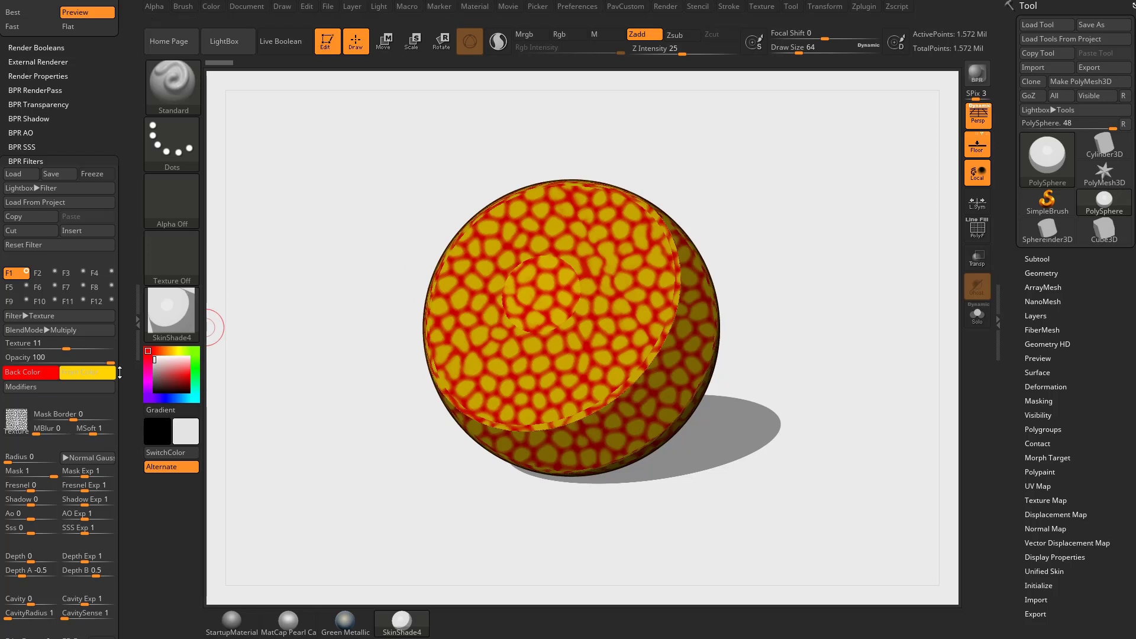
pyautogui.press(',')
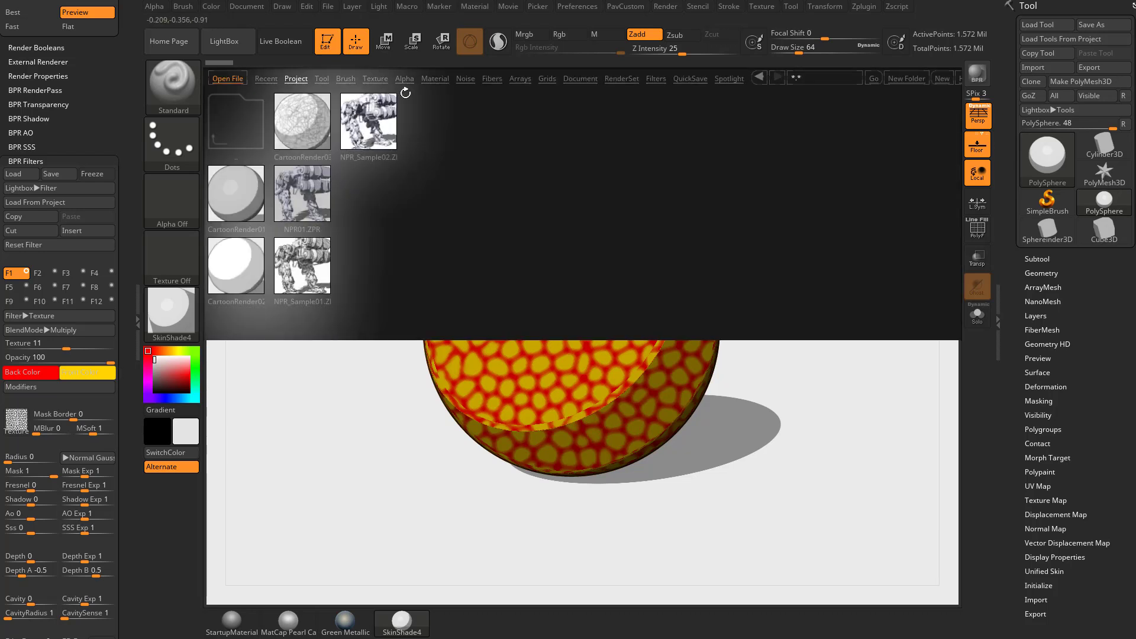
# Load AlphaCrosshatch_Tiling.psd from LightBox's NPR alpha folder.
pyautogui.click(405, 79)
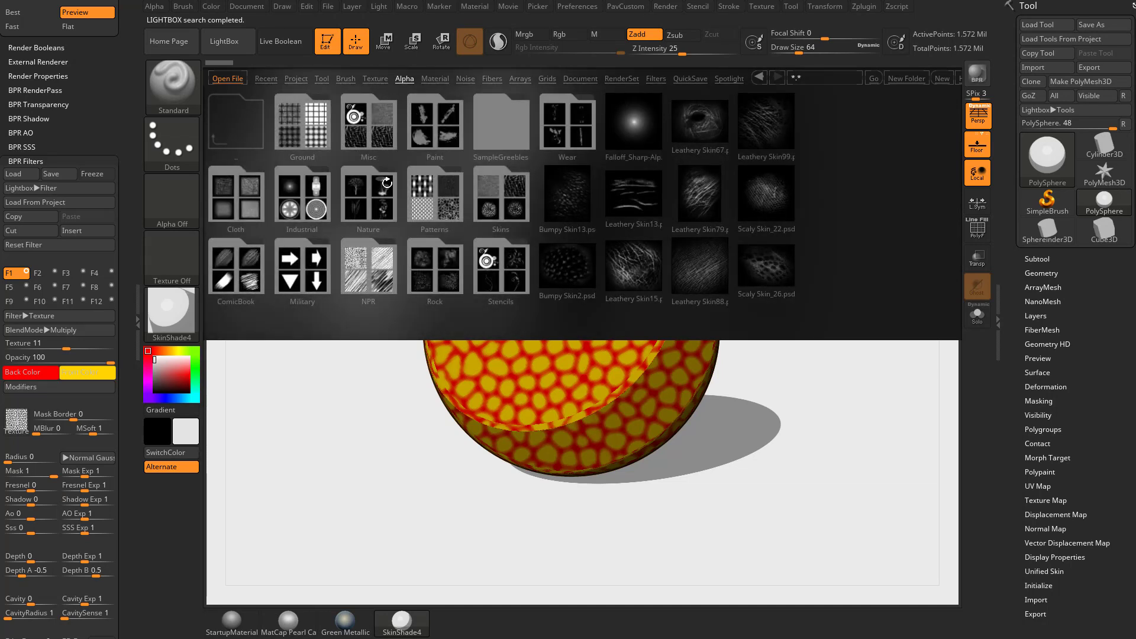
pyautogui.doubleClick(370, 270)
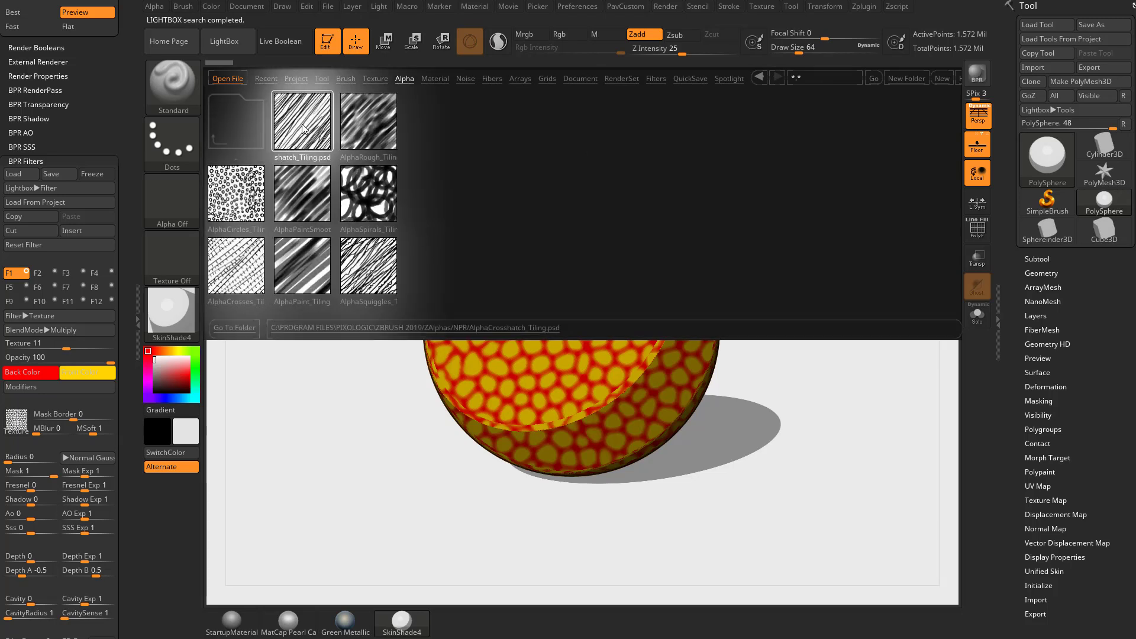
pyautogui.moveTo(316, 134); pyautogui.dragTo(164, 232)
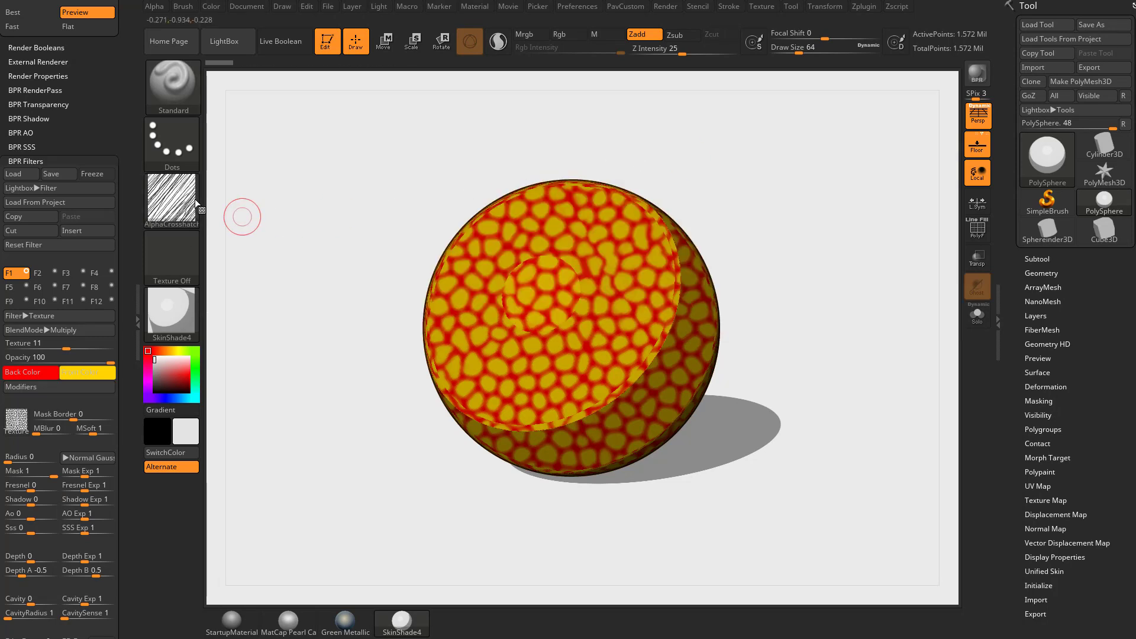
# Make a texture from the crosshatch alpha and apply it to the filter, raising its strength.
pyautogui.click(178, 199)
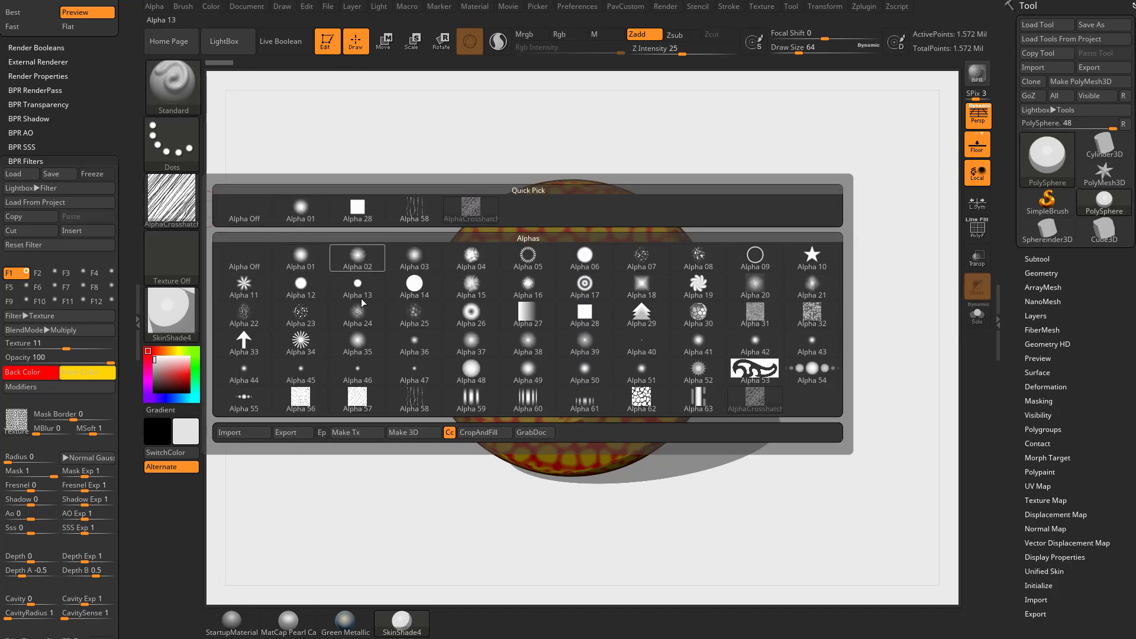
pyautogui.click(371, 438)
pyautogui.click(213, 364)
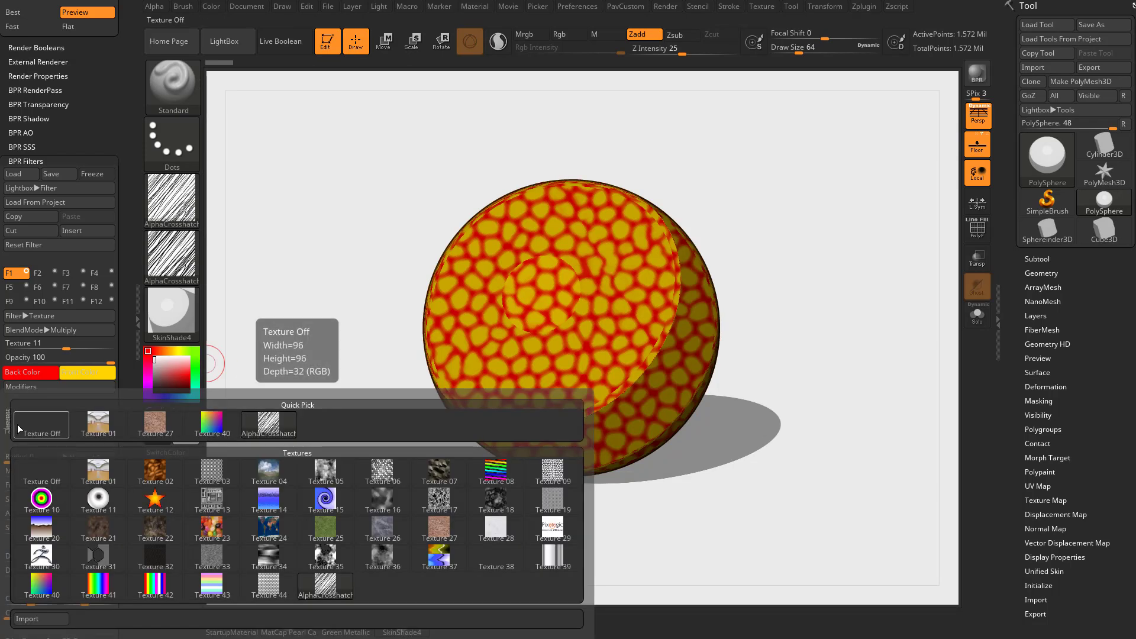
pyautogui.click(273, 429)
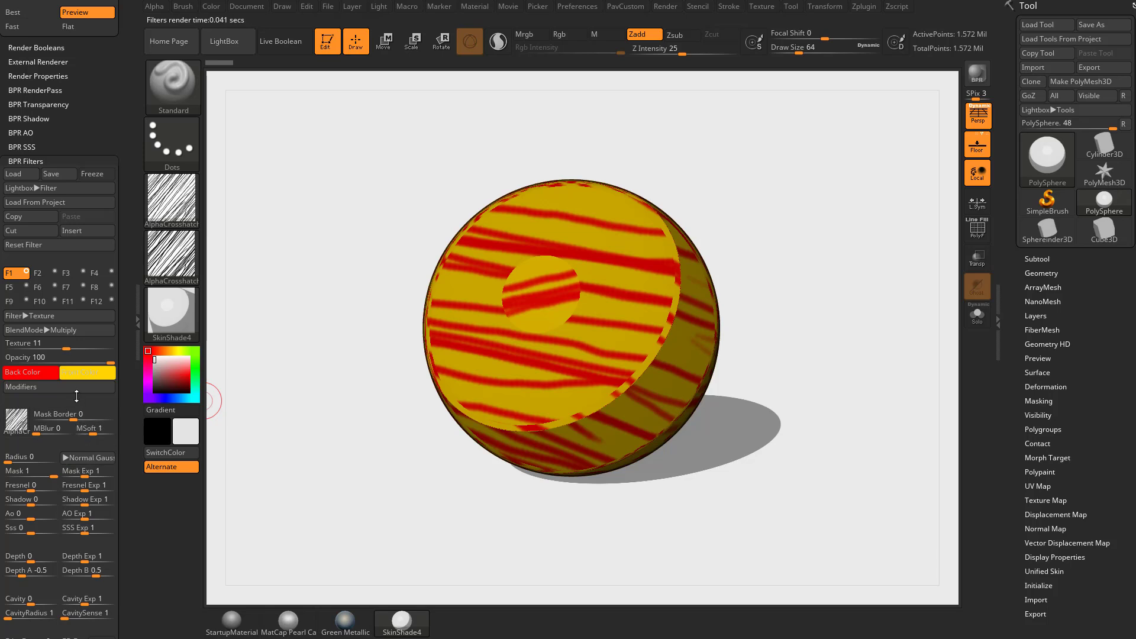
pyautogui.moveTo(66, 345); pyautogui.dragTo(79, 343)
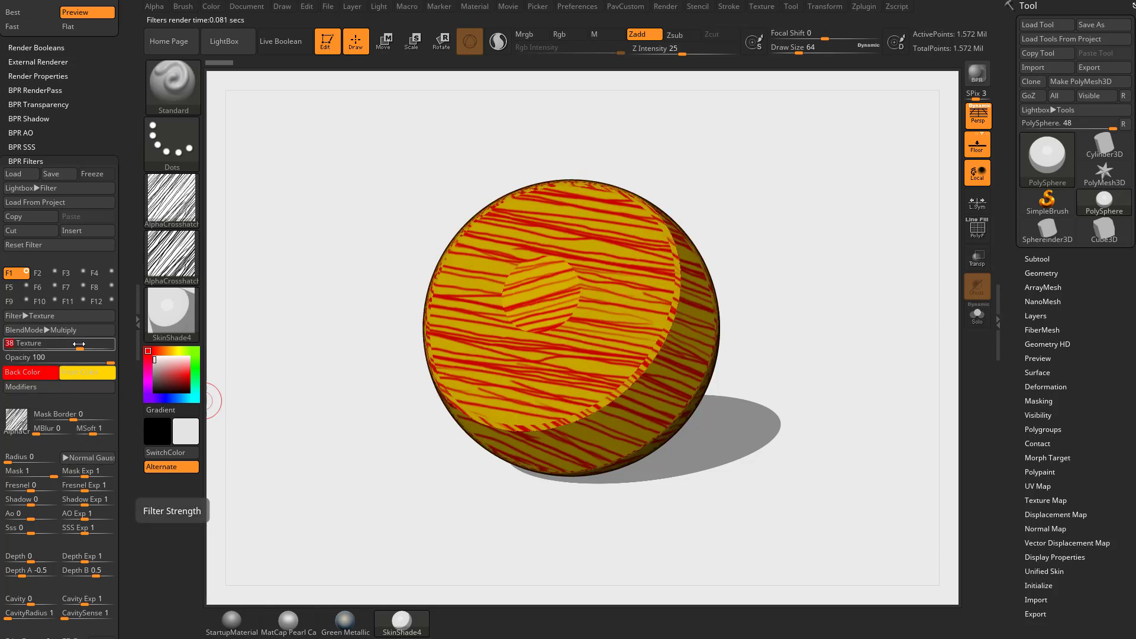
# Set the hatching to a single diagonal orientation and the Texture value to 50.
pyautogui.click(60, 387)
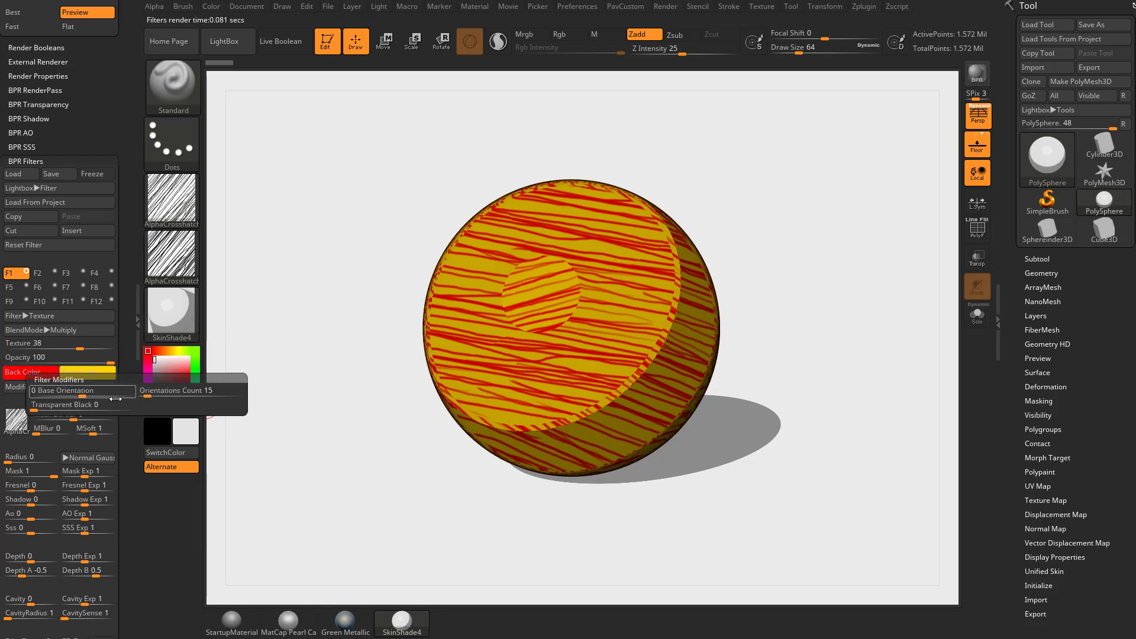
pyautogui.click(139, 396)
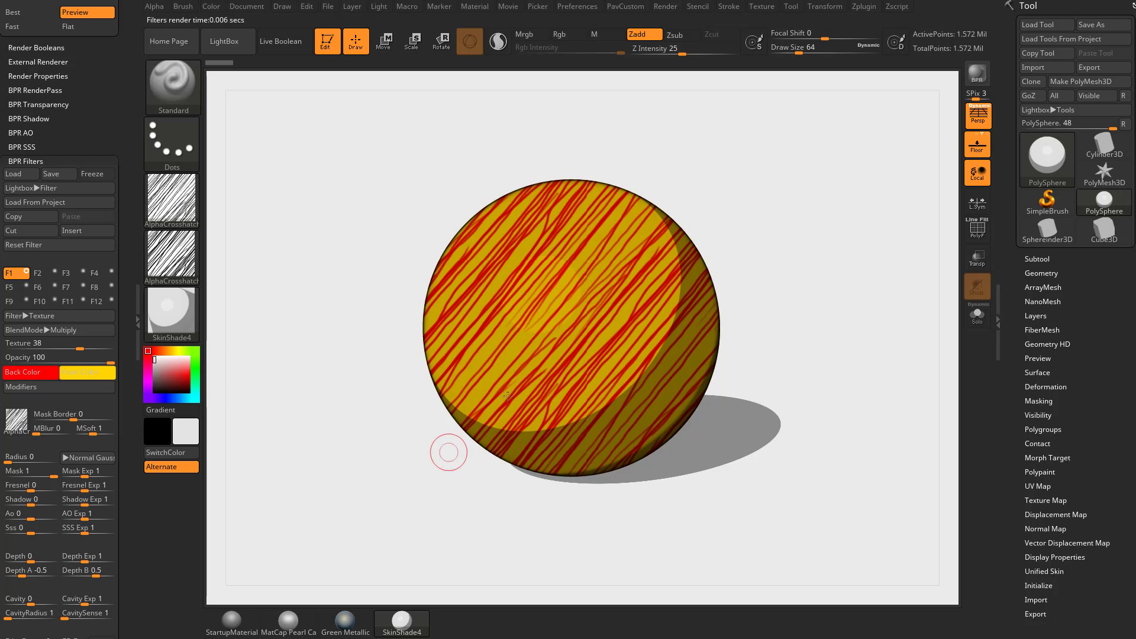
pyautogui.moveTo(80, 346); pyautogui.dragTo(89, 345)
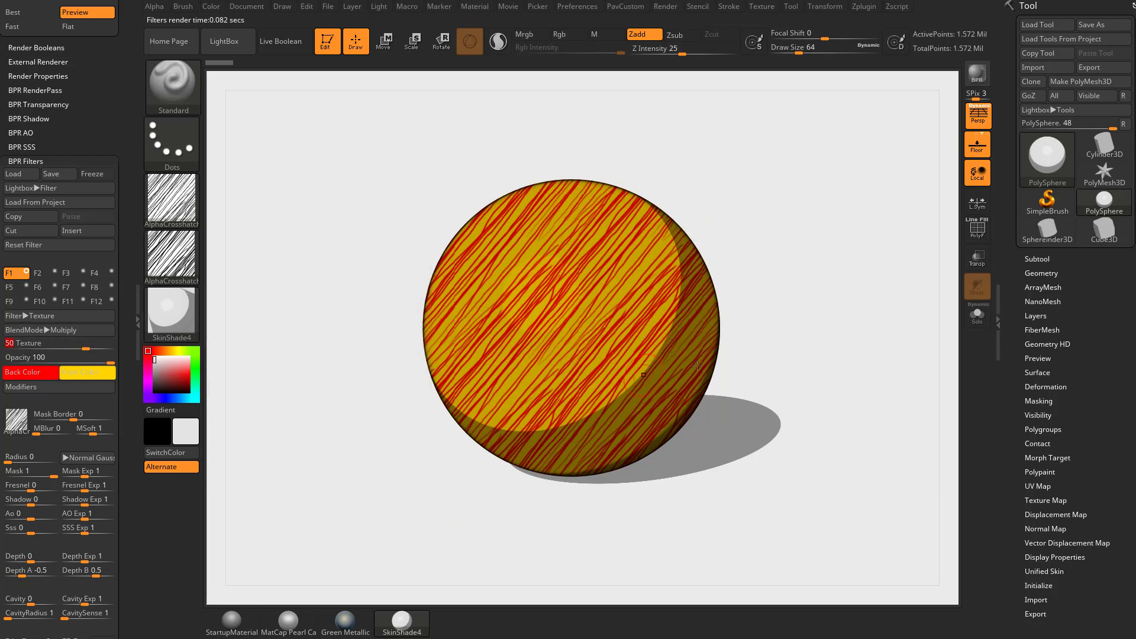
# Recolour the hatch filter with a black Back Color and a white Front Color.
pyautogui.click(27, 372)
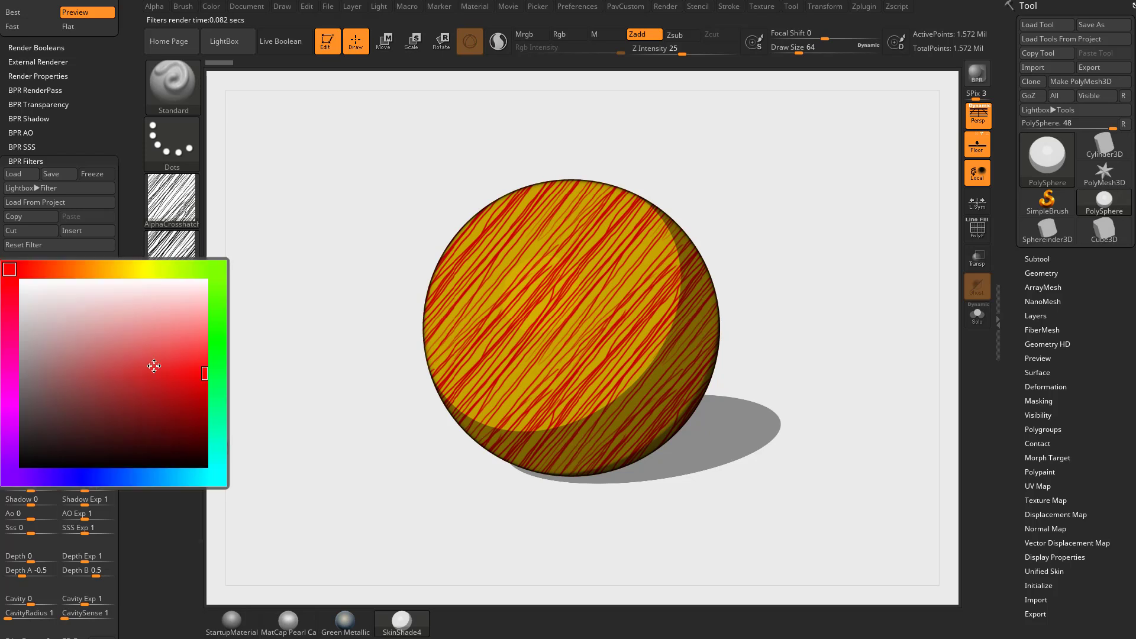
pyautogui.click(18, 468)
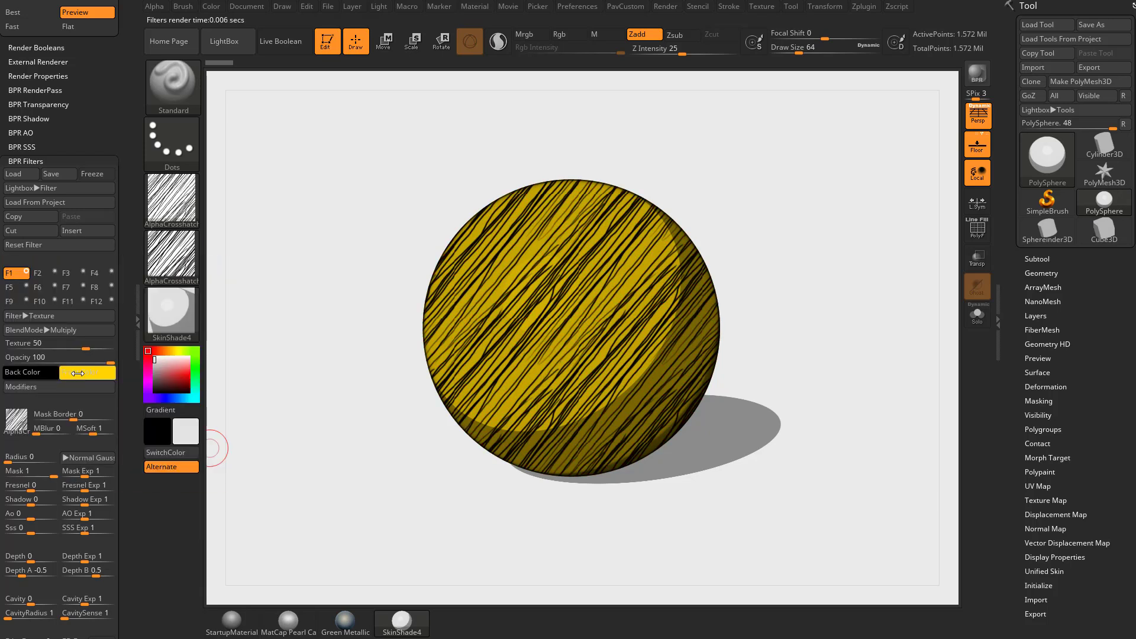
pyautogui.click(89, 373)
pyautogui.click(20, 279)
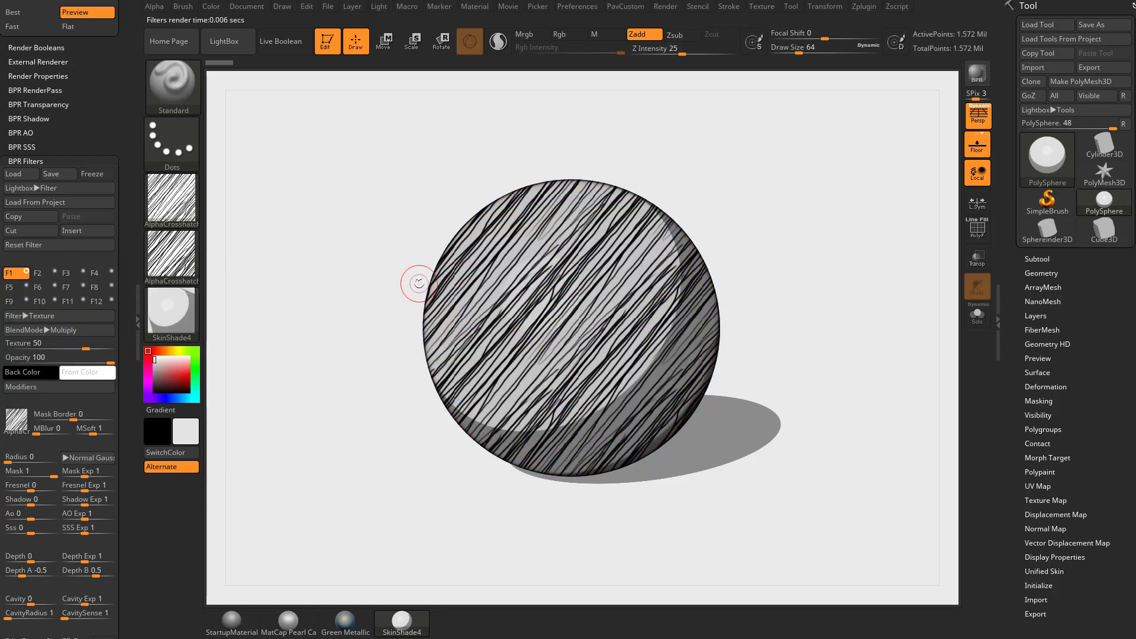
# Rotate the hatch strokes horizontally, raise Orientations Count, and return to the plain sphere preview.
pyautogui.click(15, 387)
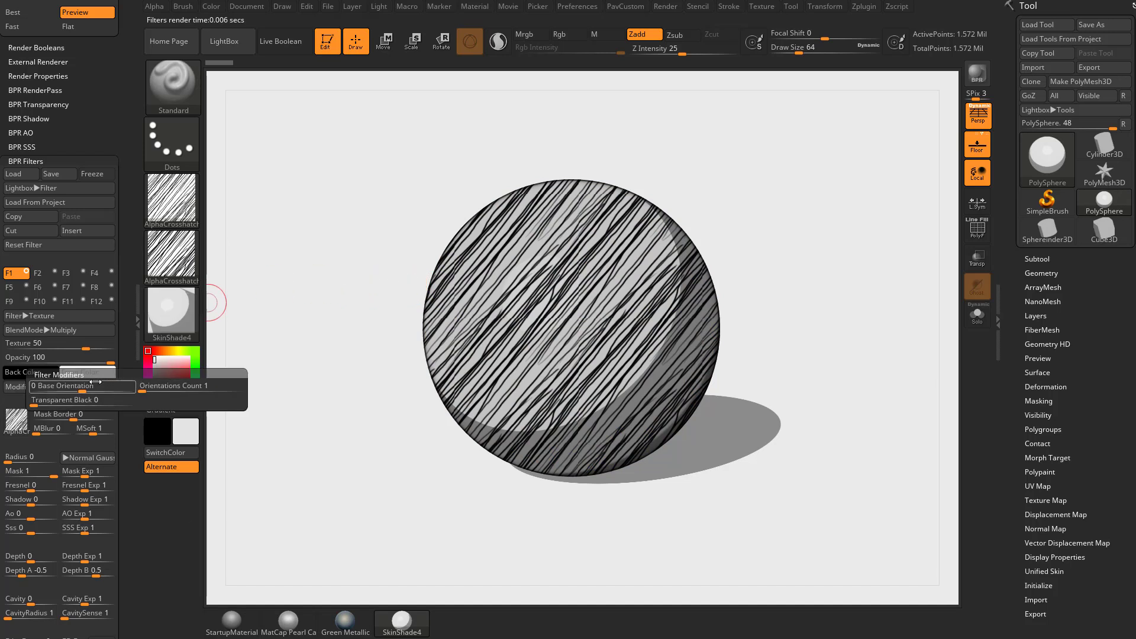
pyautogui.moveTo(90, 387); pyautogui.dragTo(107, 387)
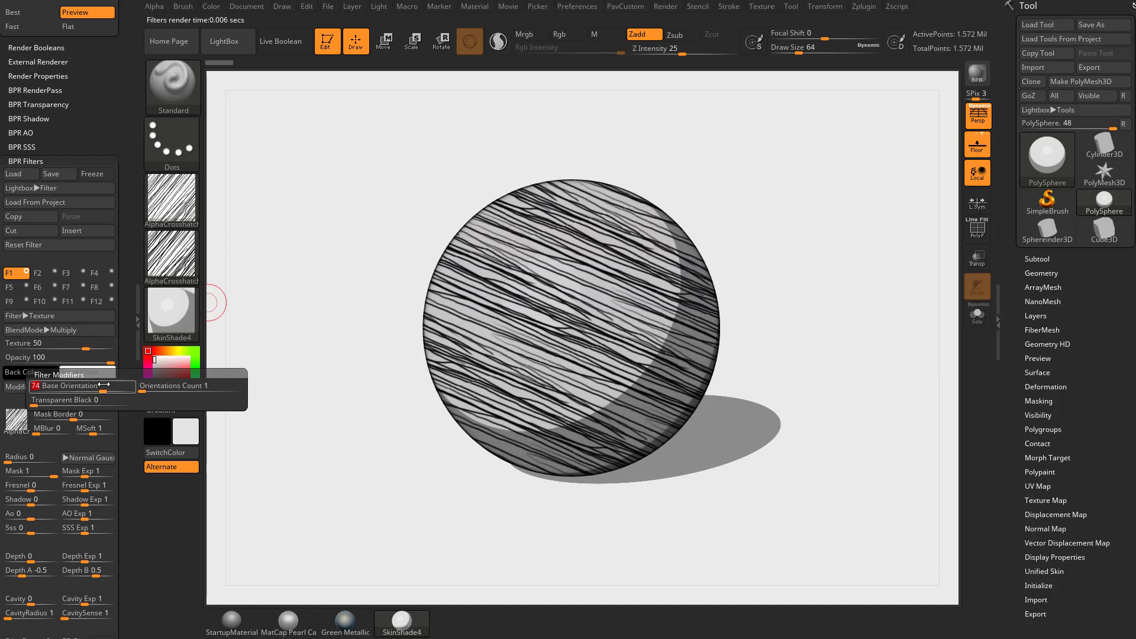
pyautogui.click(148, 386)
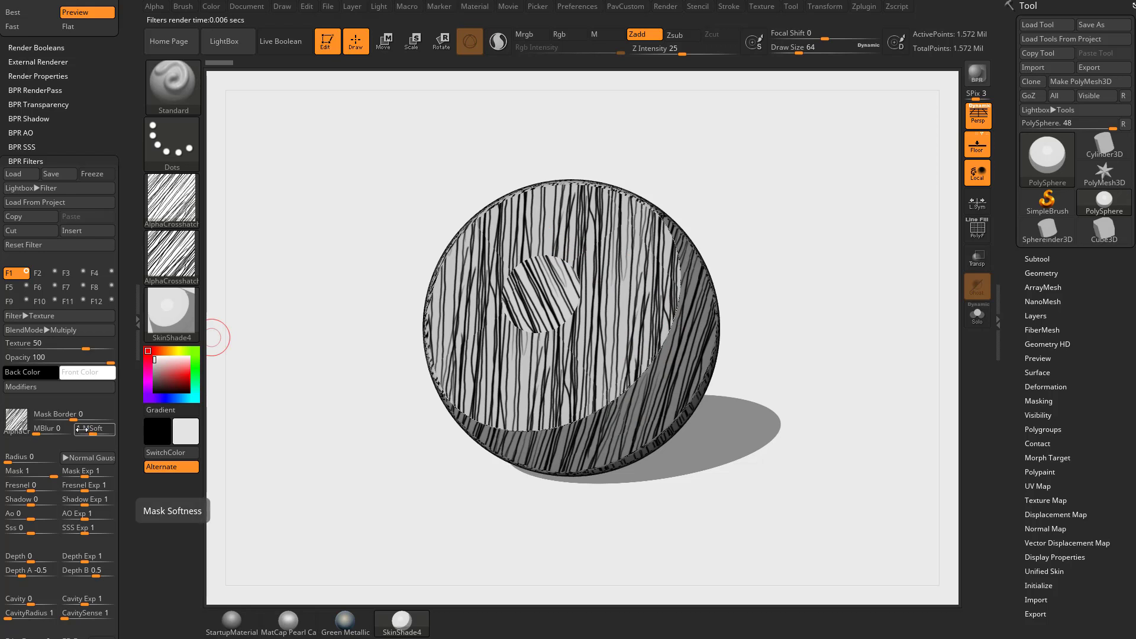
pyautogui.click(797, 190)
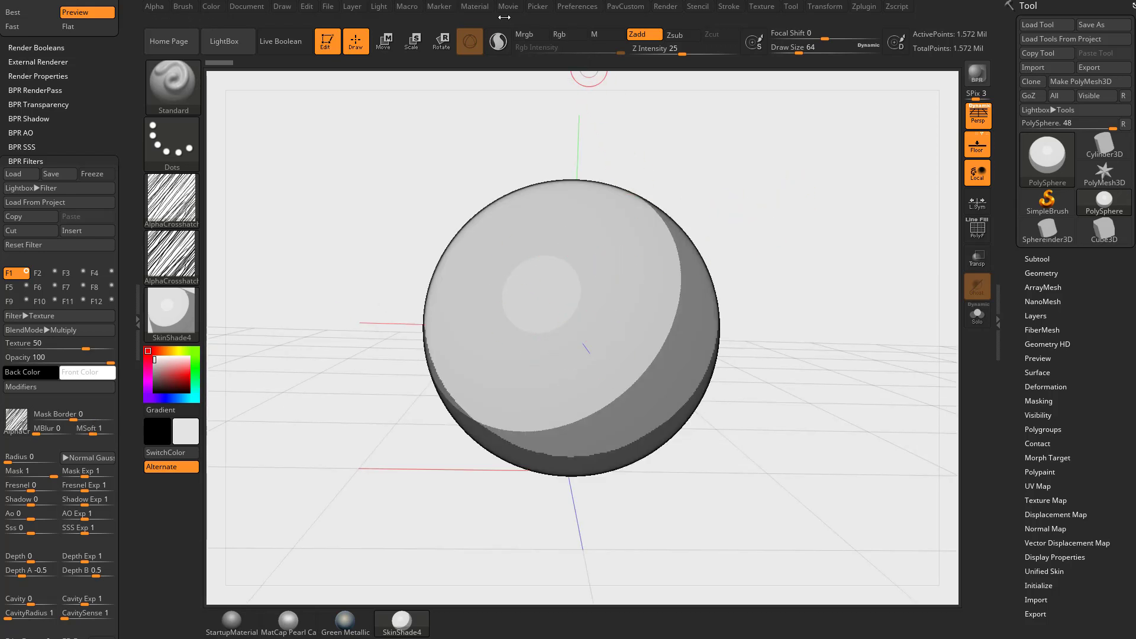
# Inspect the material's DiffuseCurve and SpecularCurve, then apply Green Metallic to the sphere.
pyautogui.click(484, 8)
pyautogui.click(497, 289)
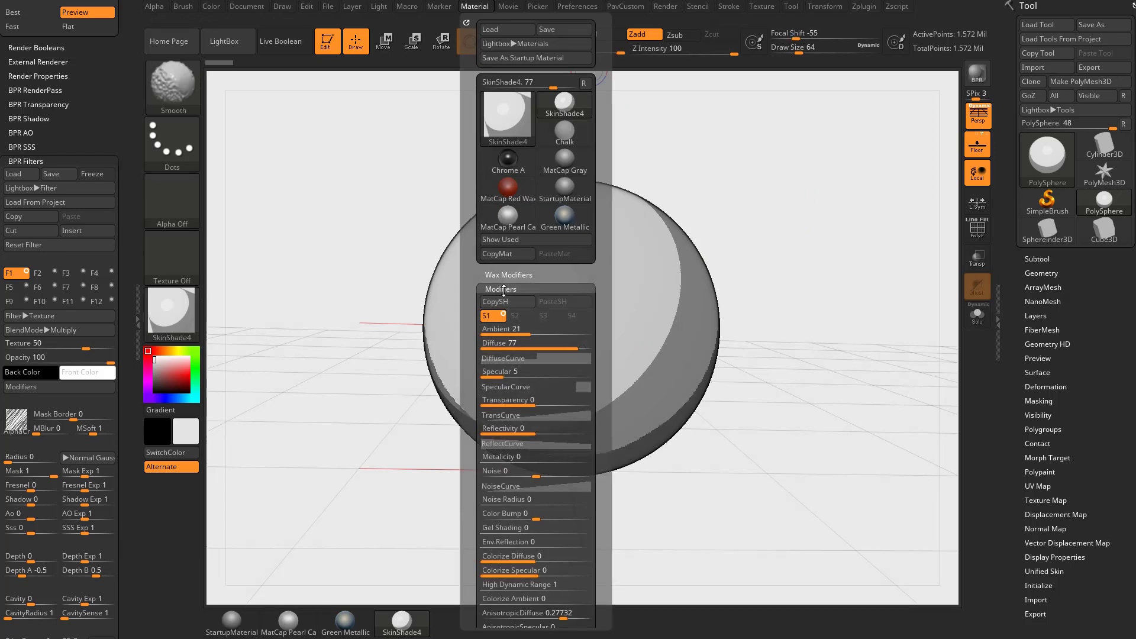
pyautogui.click(514, 359)
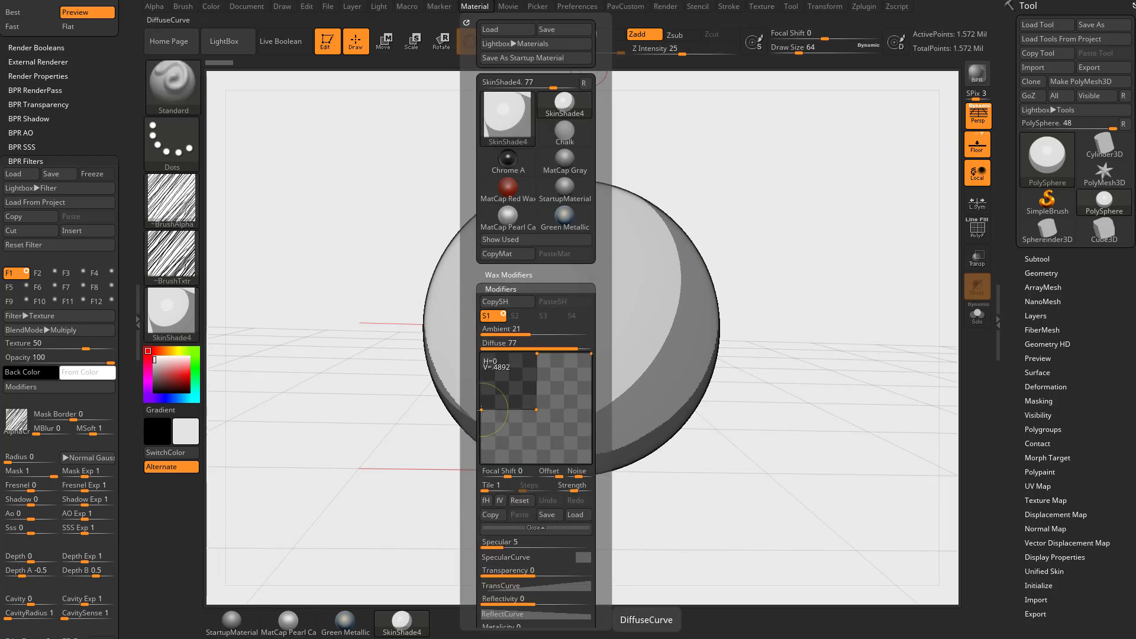
pyautogui.moveTo(469, 434); pyautogui.dragTo(468, 228)
pyautogui.click(514, 351)
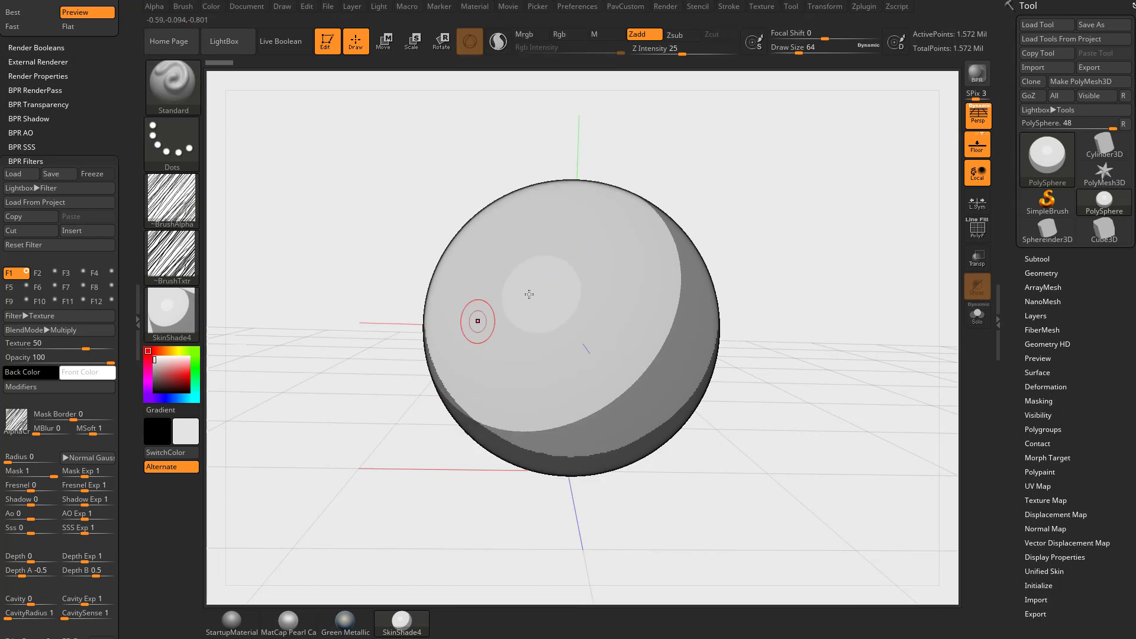
pyautogui.click(190, 315)
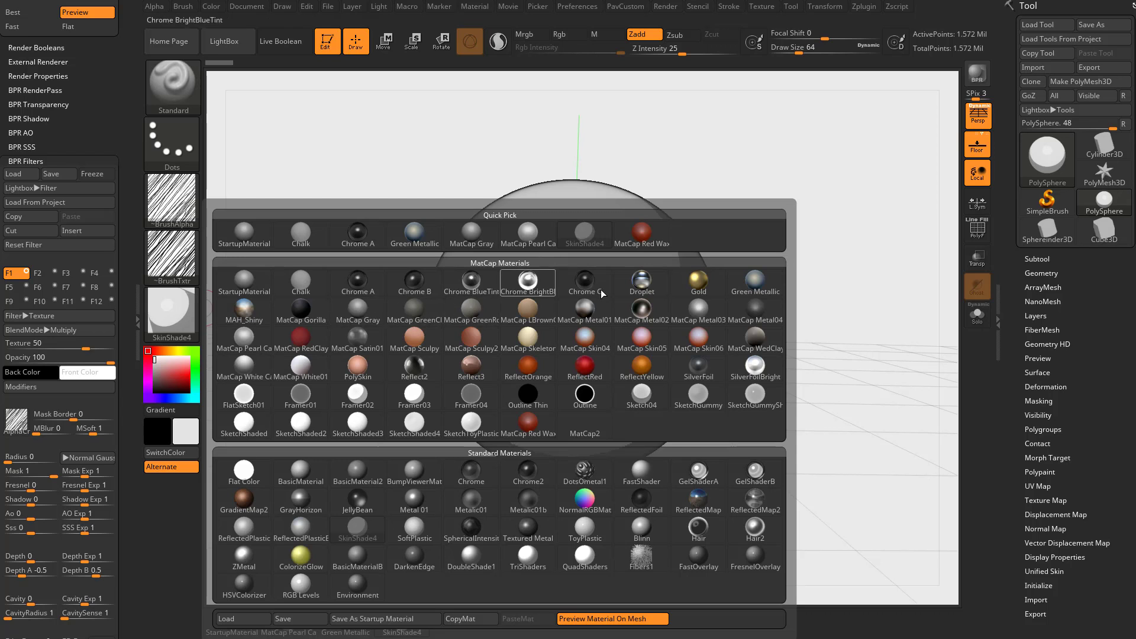
pyautogui.click(756, 283)
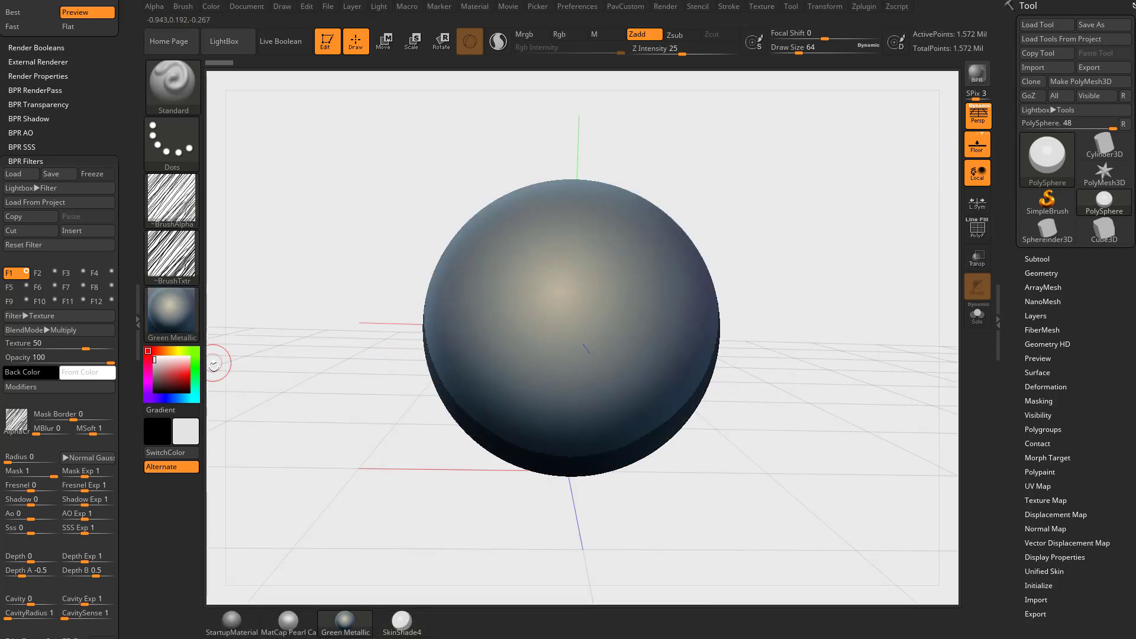
# BPR-render the sphere and raise the filter's Orientations Count from 13 to 57.
pyautogui.click(977, 73)
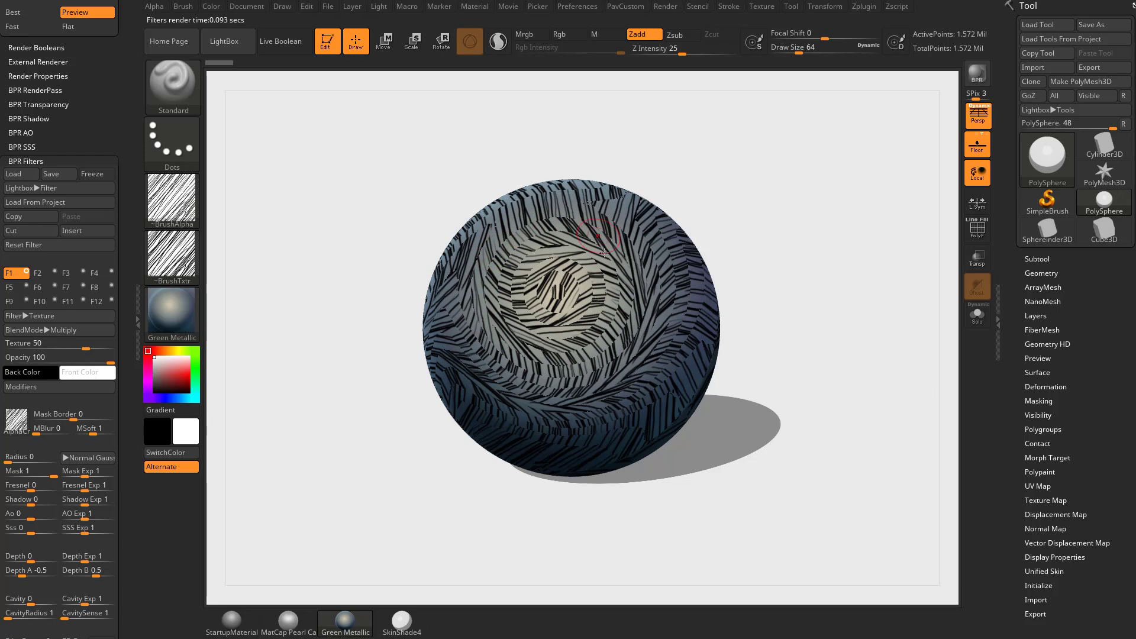
pyautogui.click(24, 386)
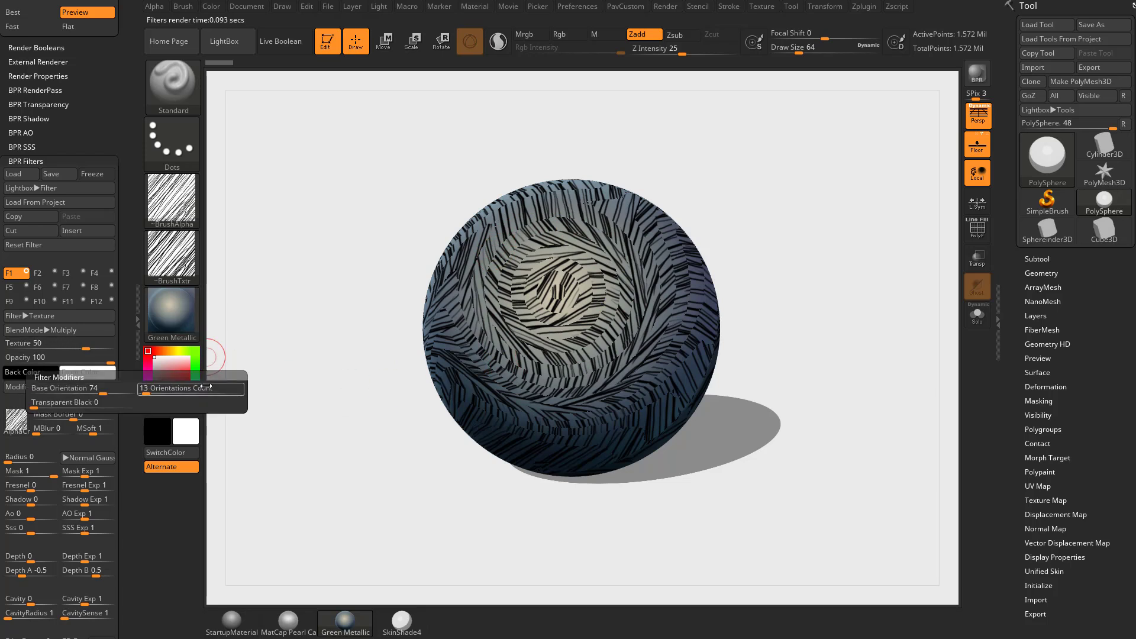
pyautogui.moveTo(145, 388); pyautogui.dragTo(164, 389)
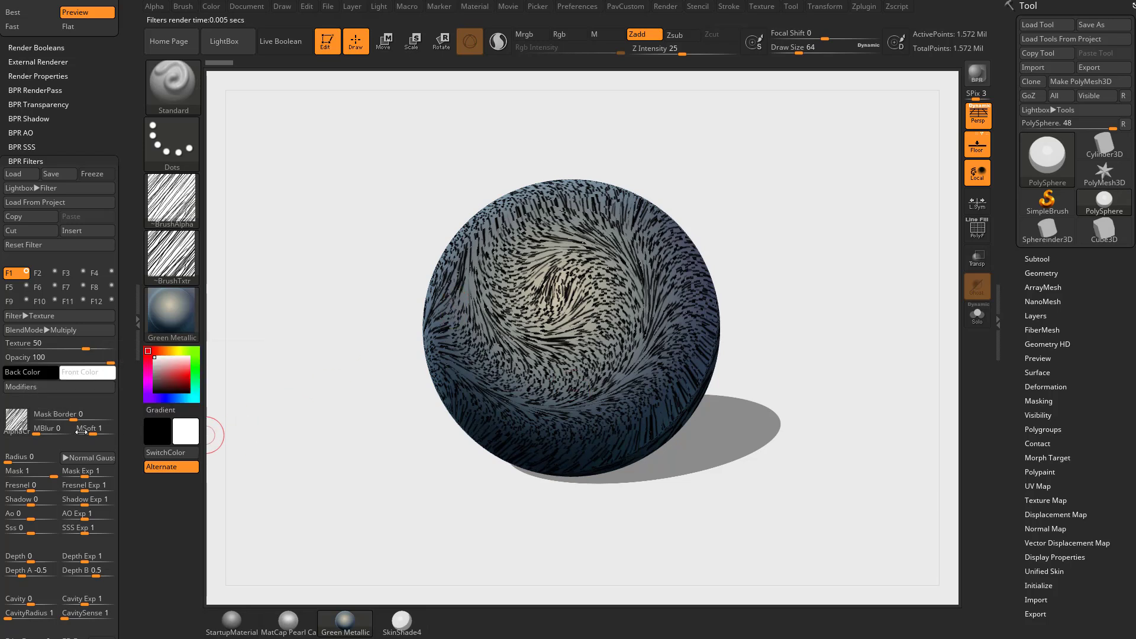
# Try filter Opacity at 43, restore it to 100, and set Orientations Count to 83.
pyautogui.moveTo(18, 427)
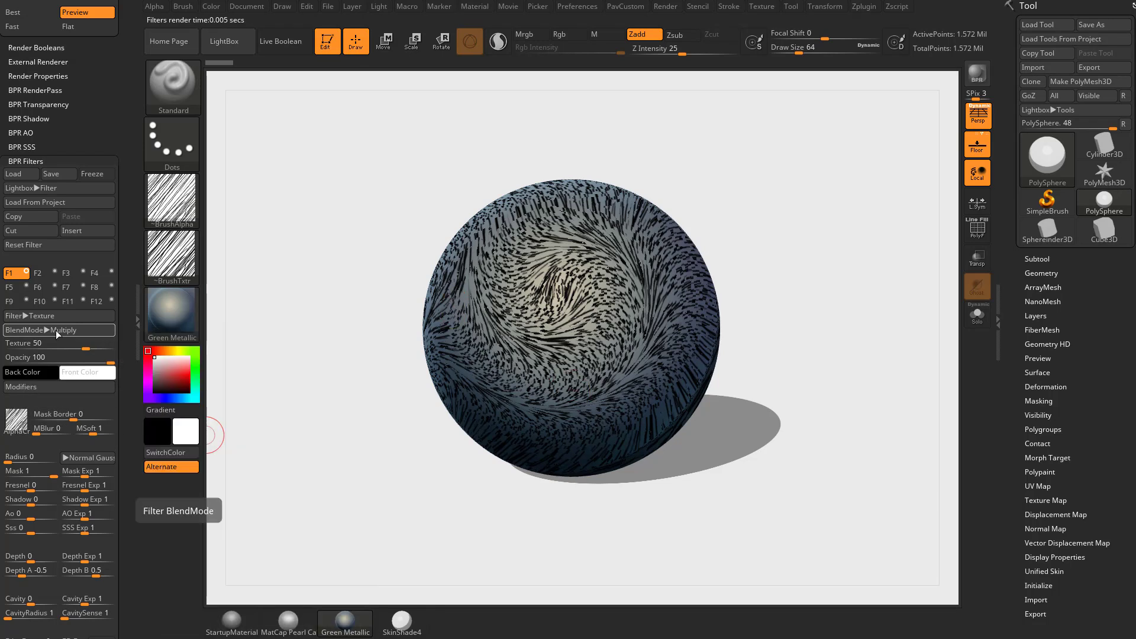
pyautogui.moveTo(103, 357)
pyautogui.mouseDown()
pyautogui.moveTo(71, 357)
pyautogui.moveTo(114, 357)
pyautogui.mouseUp()
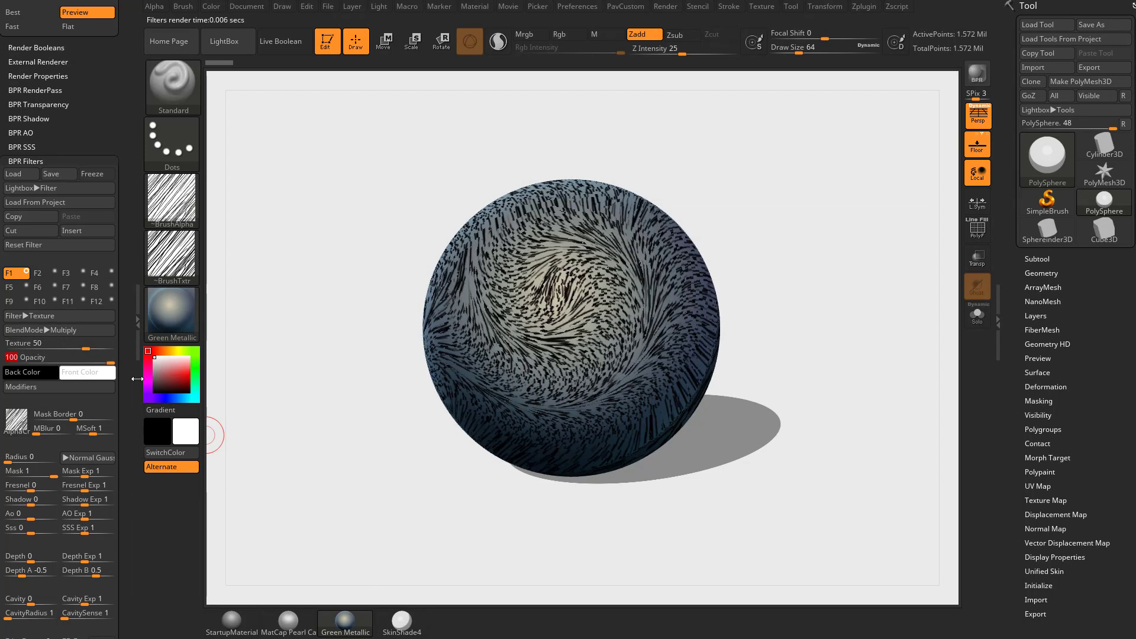
pyautogui.click(21, 386)
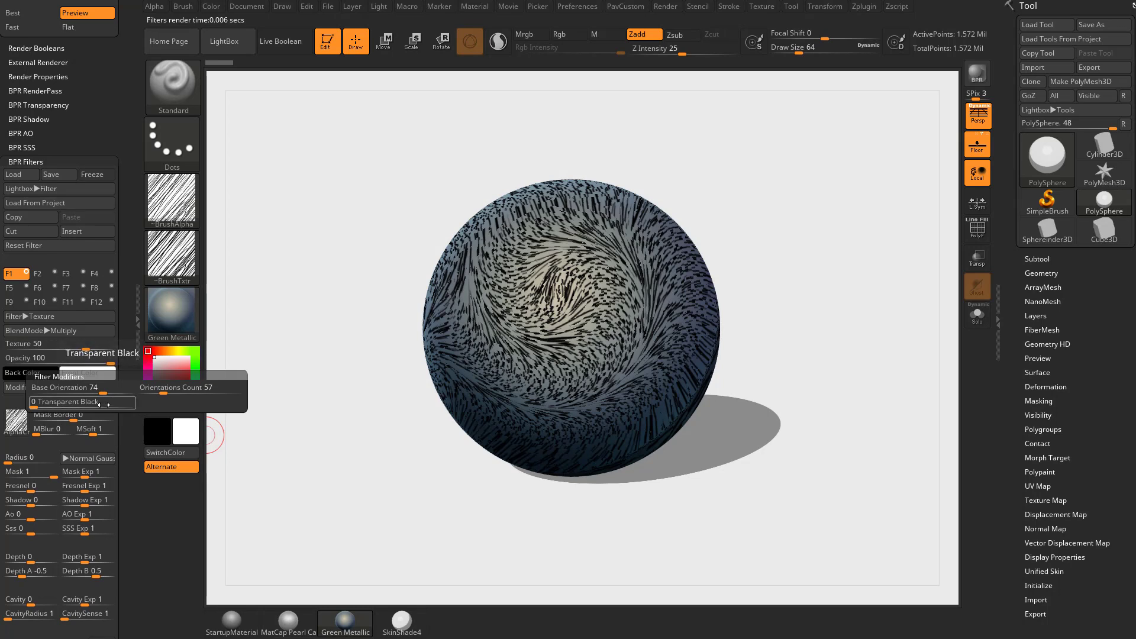
pyautogui.click(175, 388)
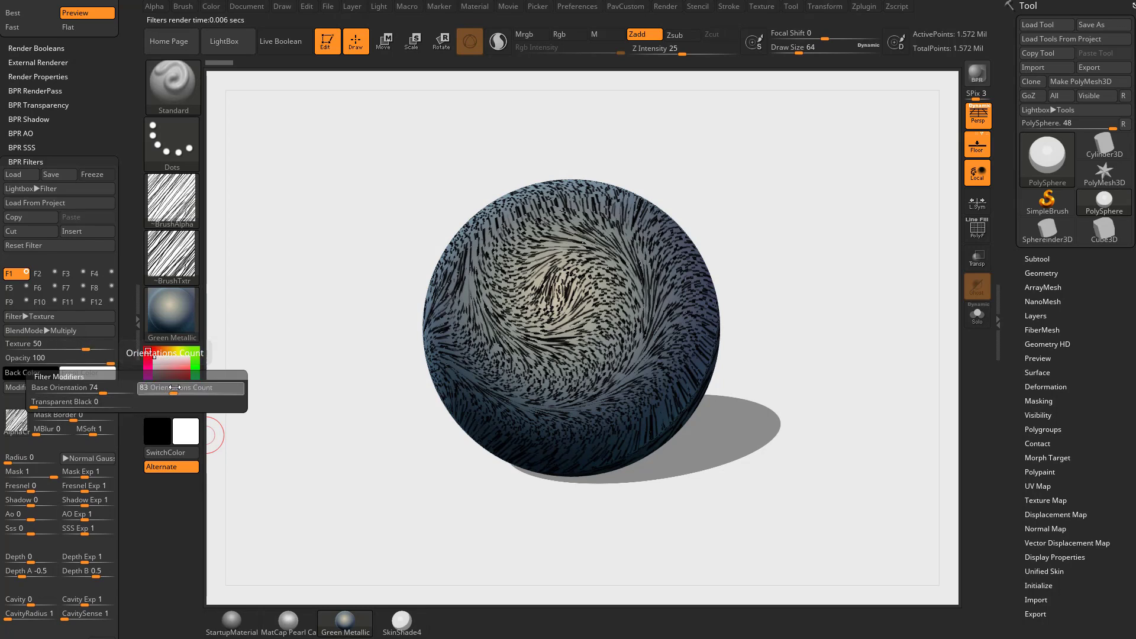
pyautogui.moveTo(175, 387); pyautogui.dragTo(163, 387)
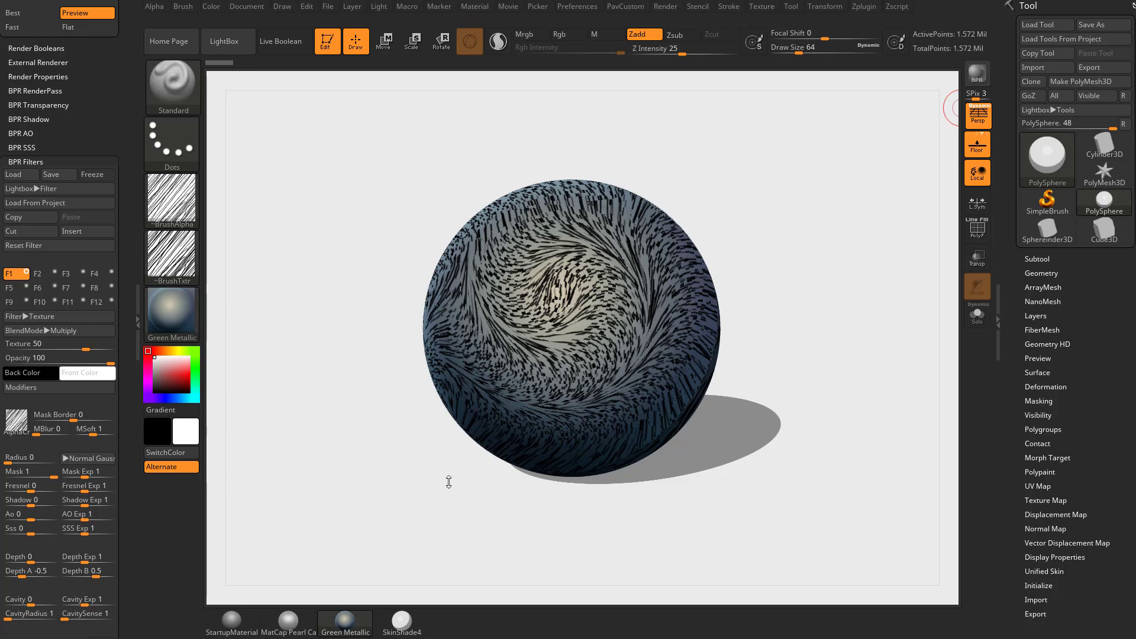
# Switch the sphere back to SkinShade4 and reset the crosshatch filter.
pyautogui.click(172, 314)
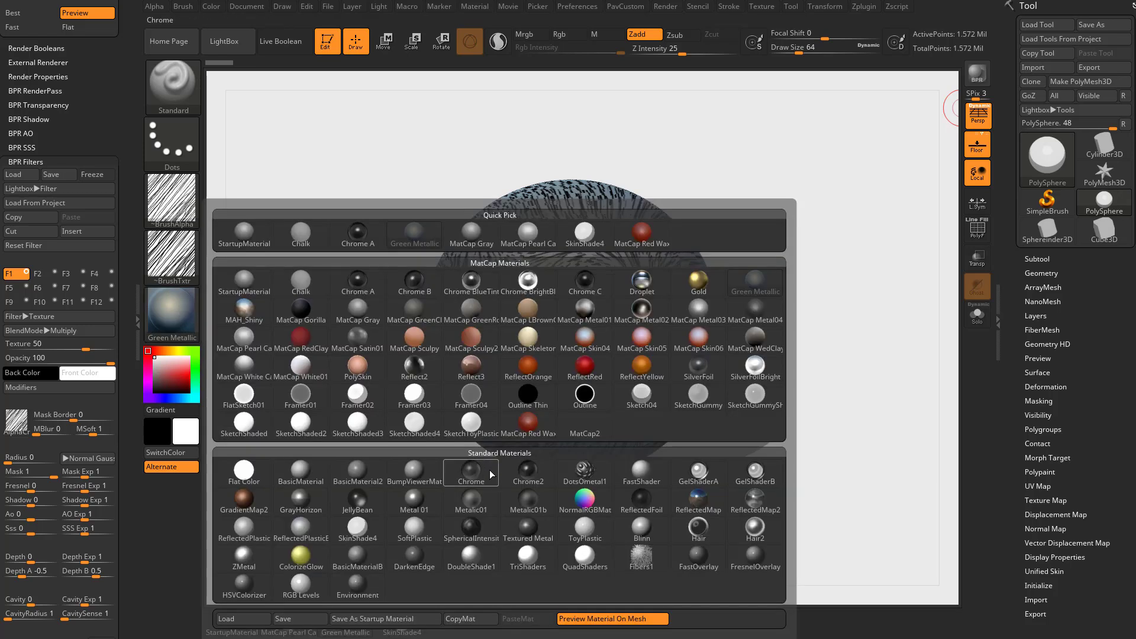
pyautogui.click(585, 234)
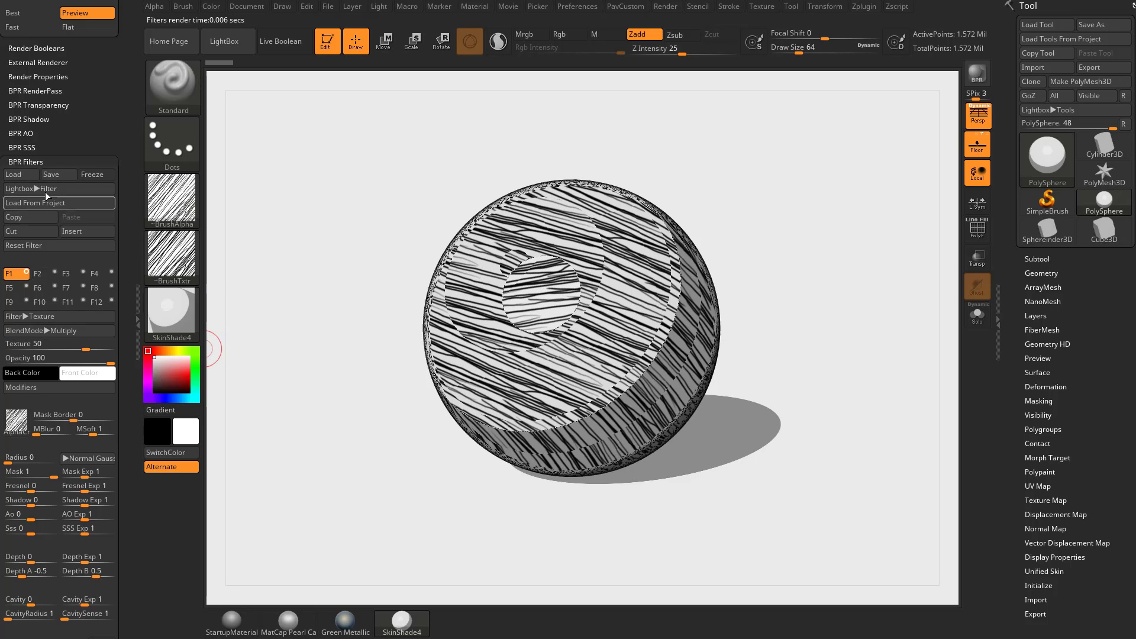
pyautogui.click(41, 244)
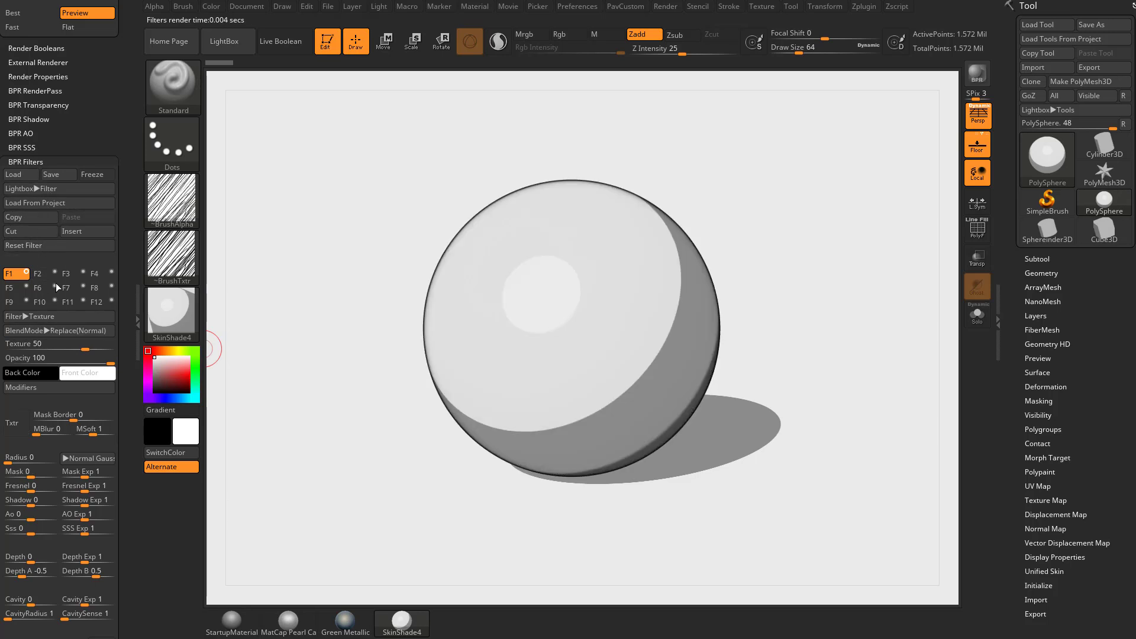
# Set the filter to striped Texture 39 with Mask 1 and Overlay blend mode.
pyautogui.click(17, 421)
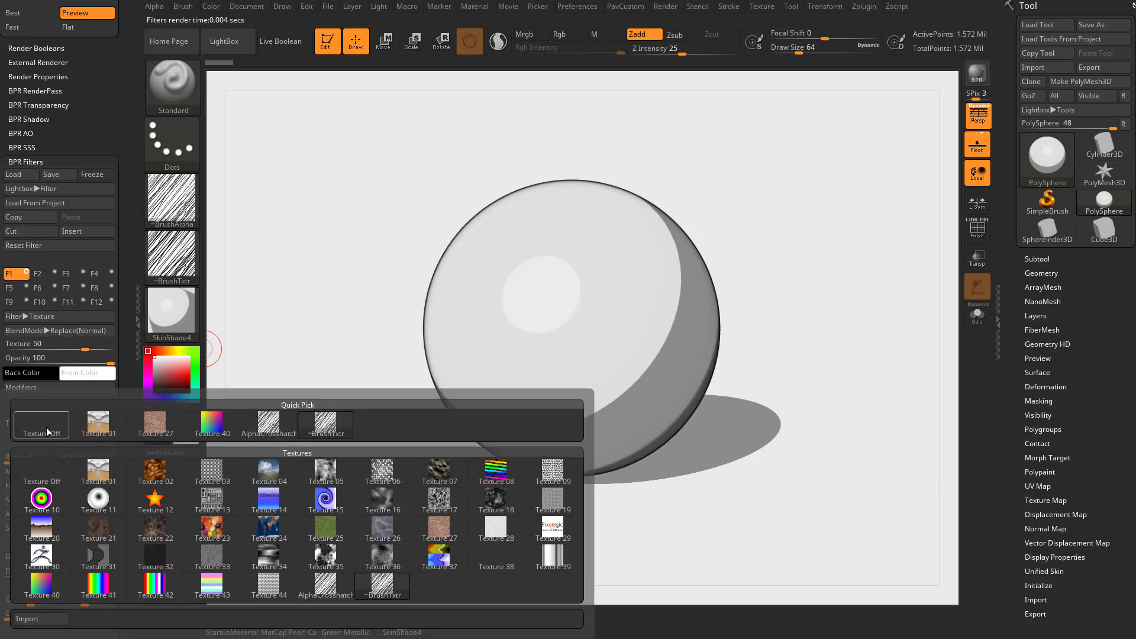
pyautogui.click(560, 559)
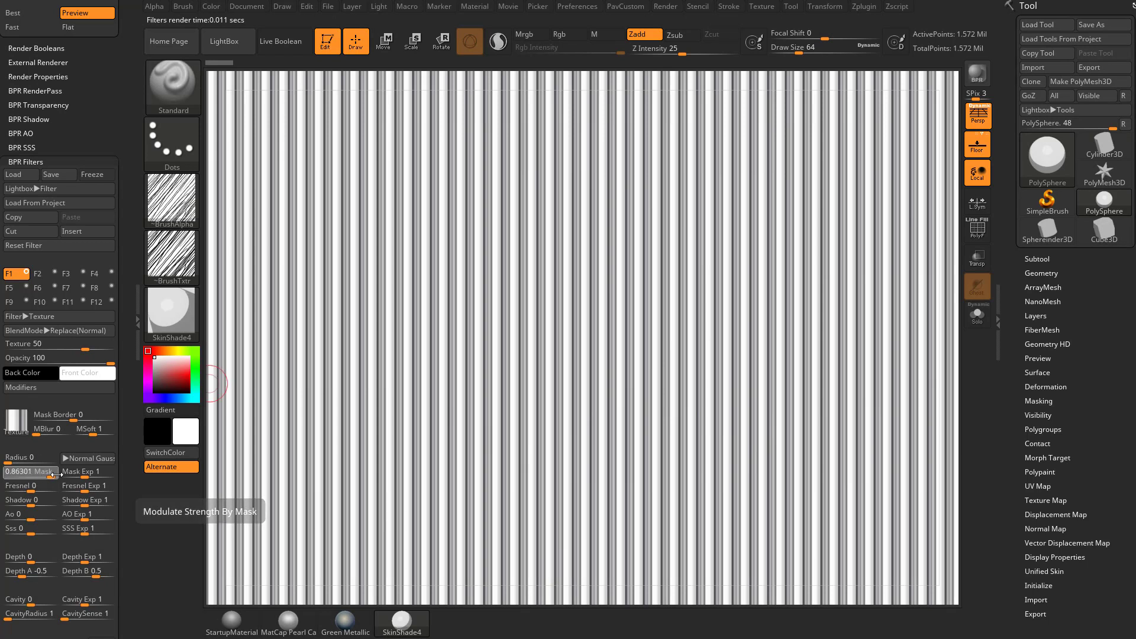
pyautogui.moveTo(27, 474); pyautogui.dragTo(66, 476)
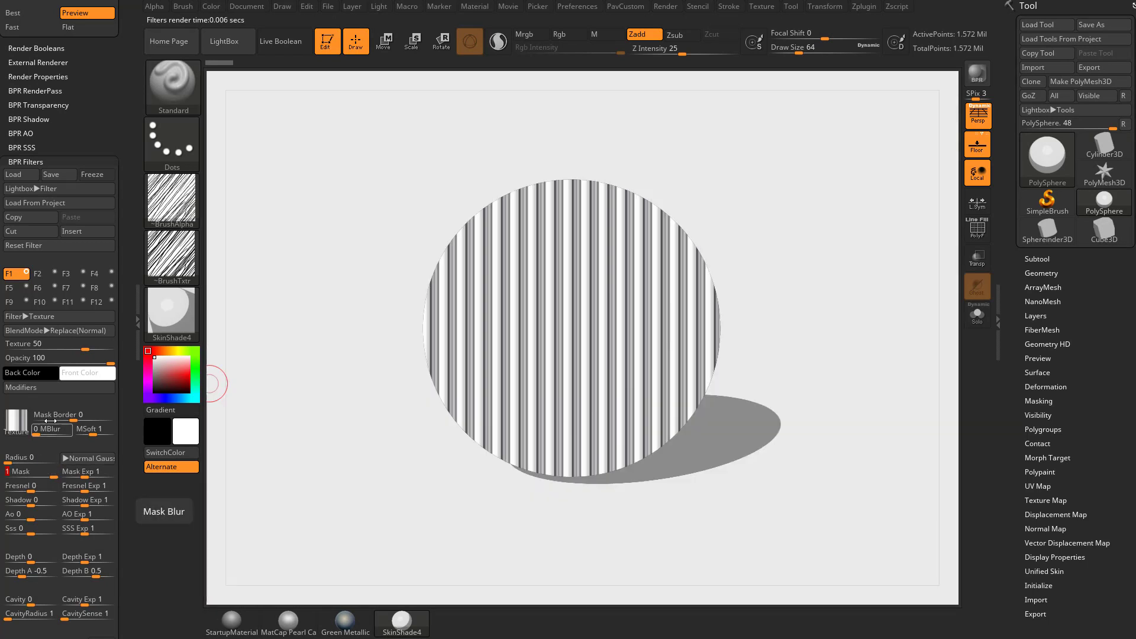
pyautogui.click(47, 329)
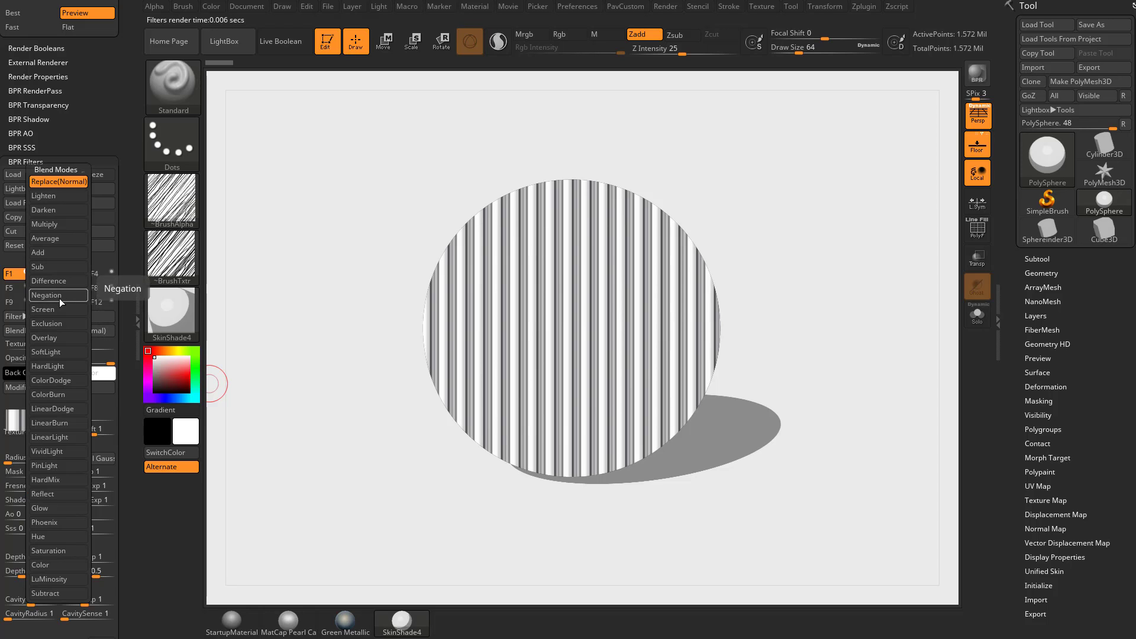
pyautogui.click(58, 337)
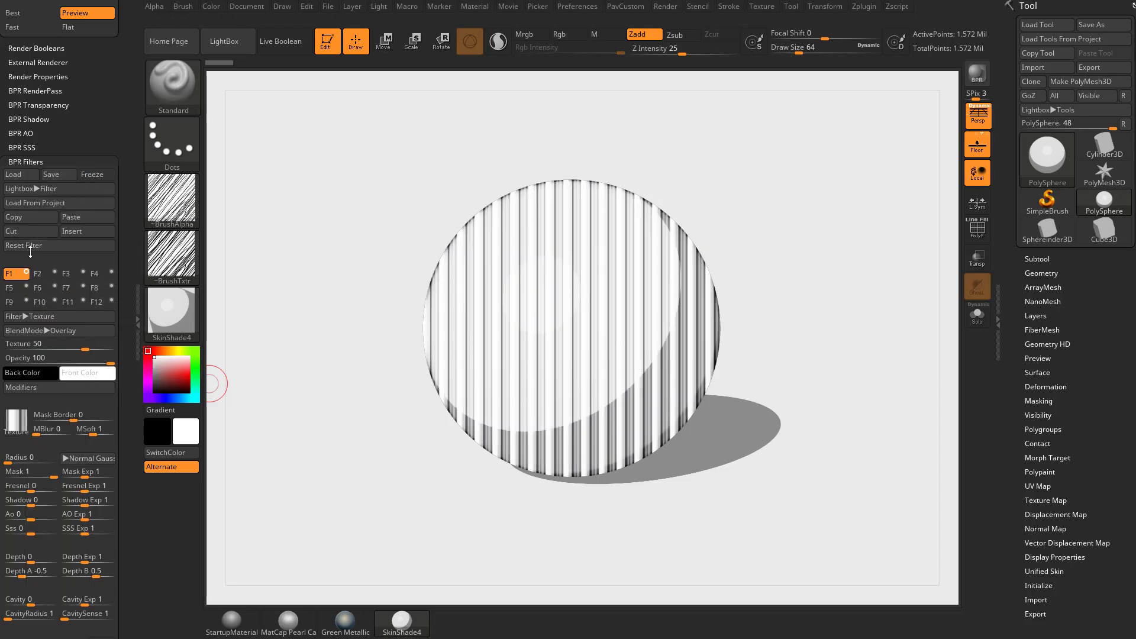
pyautogui.click(41, 275)
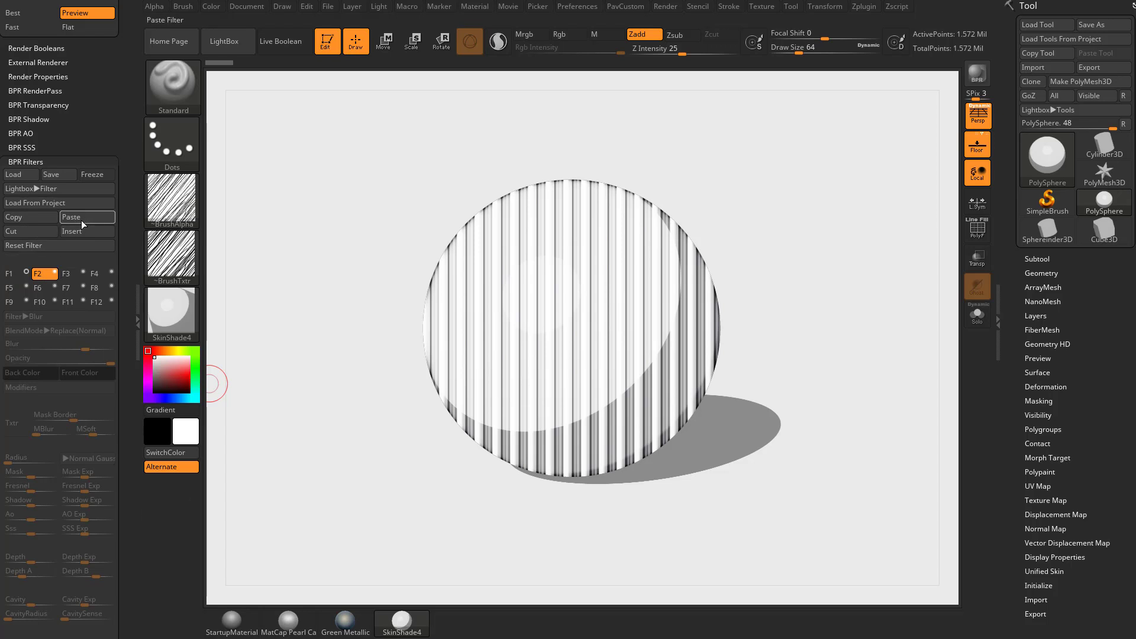
# Paste the striped filter into F2, set its type to Texture Overlay, and disable F1.
pyautogui.click(83, 219)
pyautogui.click(26, 273)
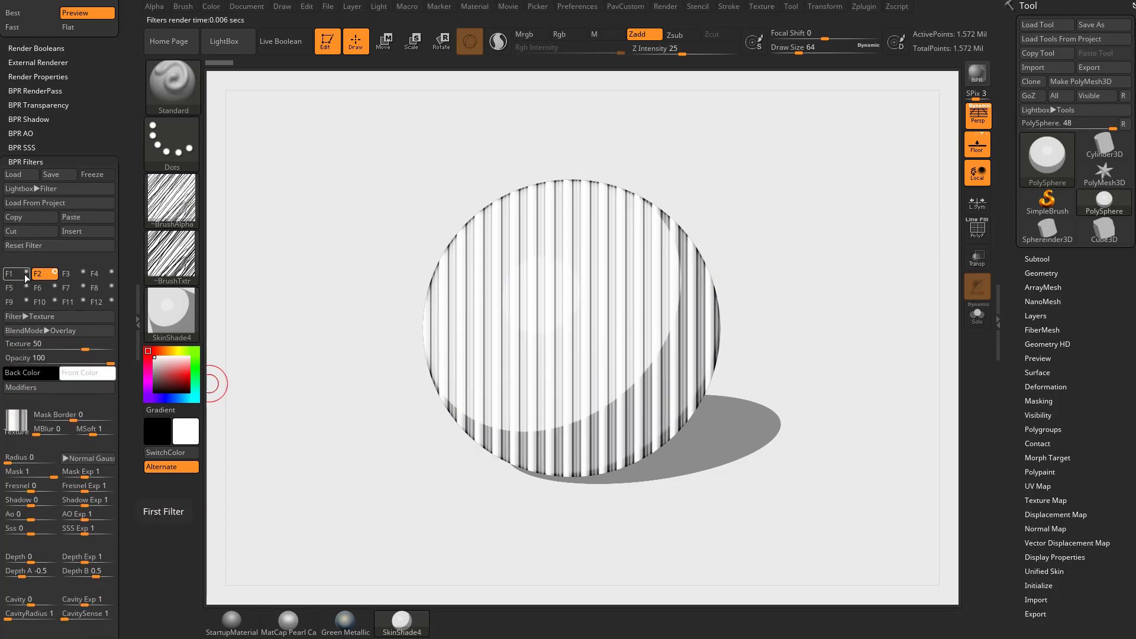
pyautogui.click(58, 318)
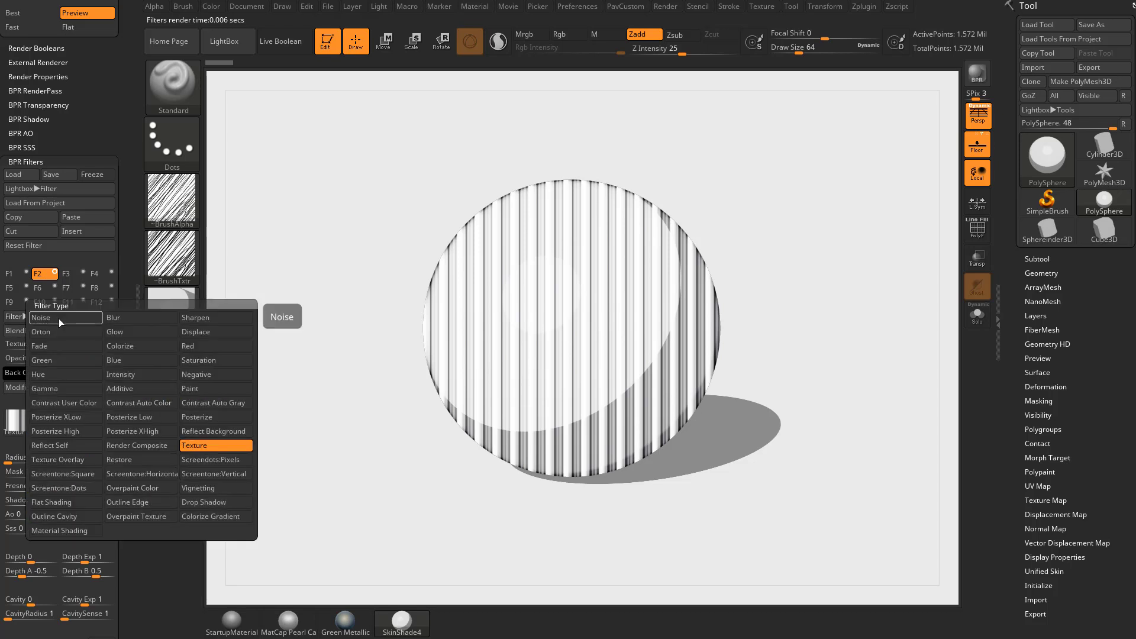
pyautogui.click(81, 462)
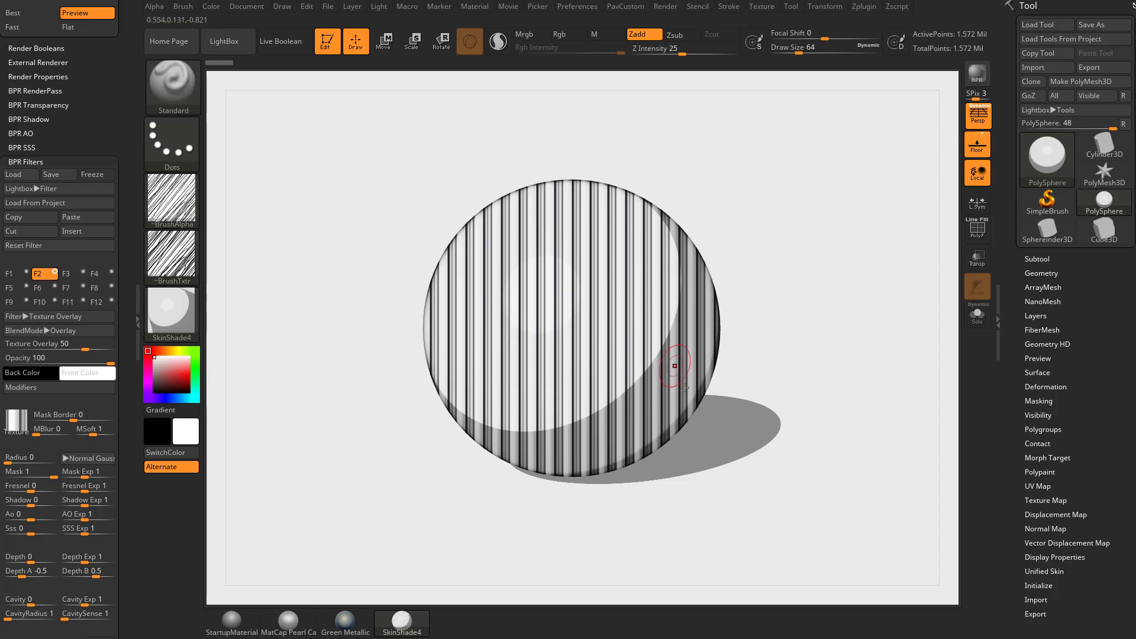
pyautogui.click(22, 274)
# Toggle F1's lighter stripes on and off, then view F2's darker Texture Overlay stripes.
pyautogui.click(55, 272)
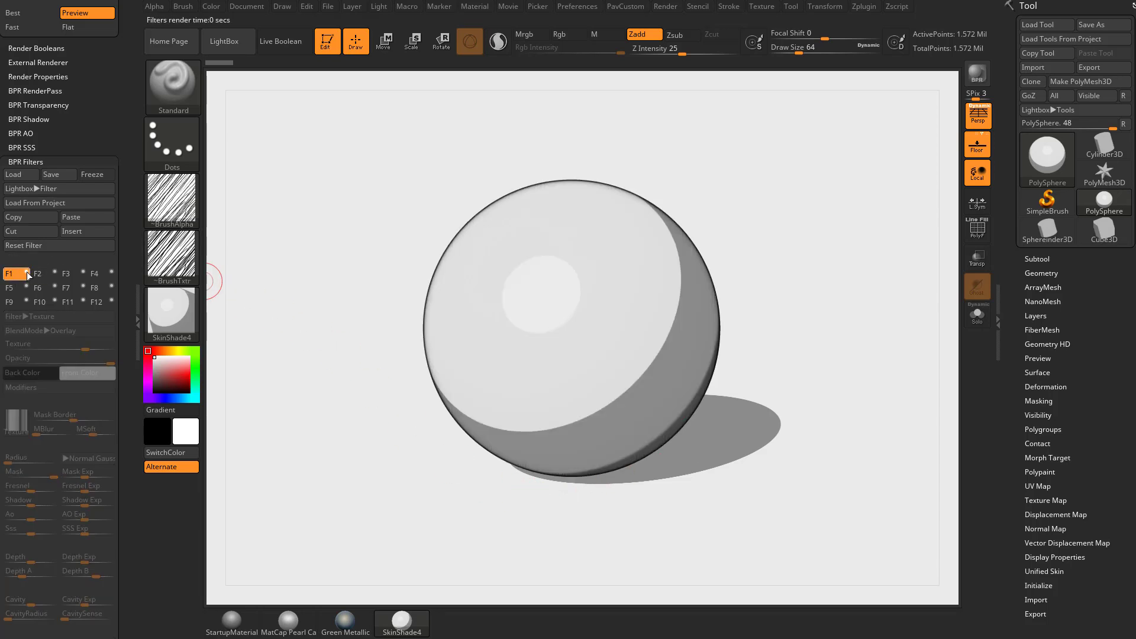
pyautogui.click(26, 272)
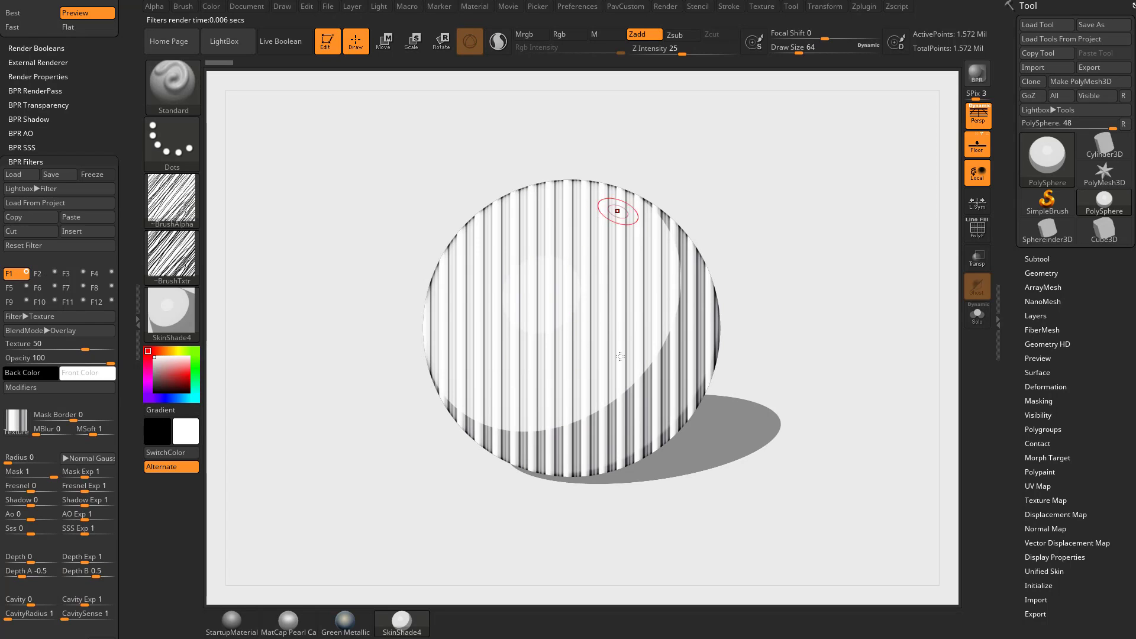
pyautogui.click(40, 274)
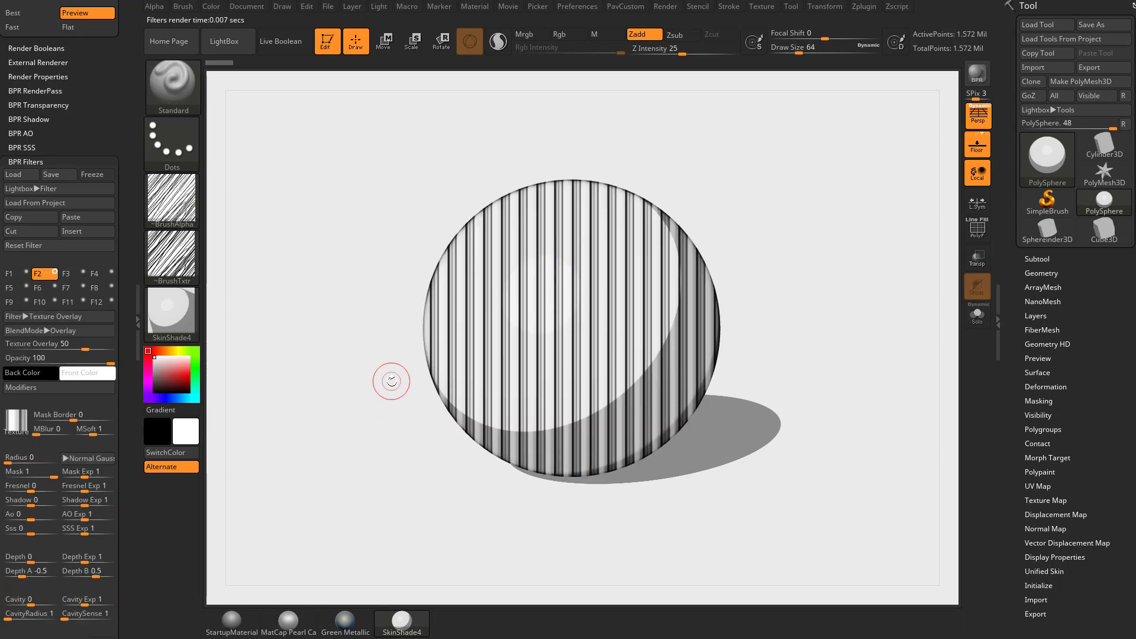
pyautogui.click(46, 386)
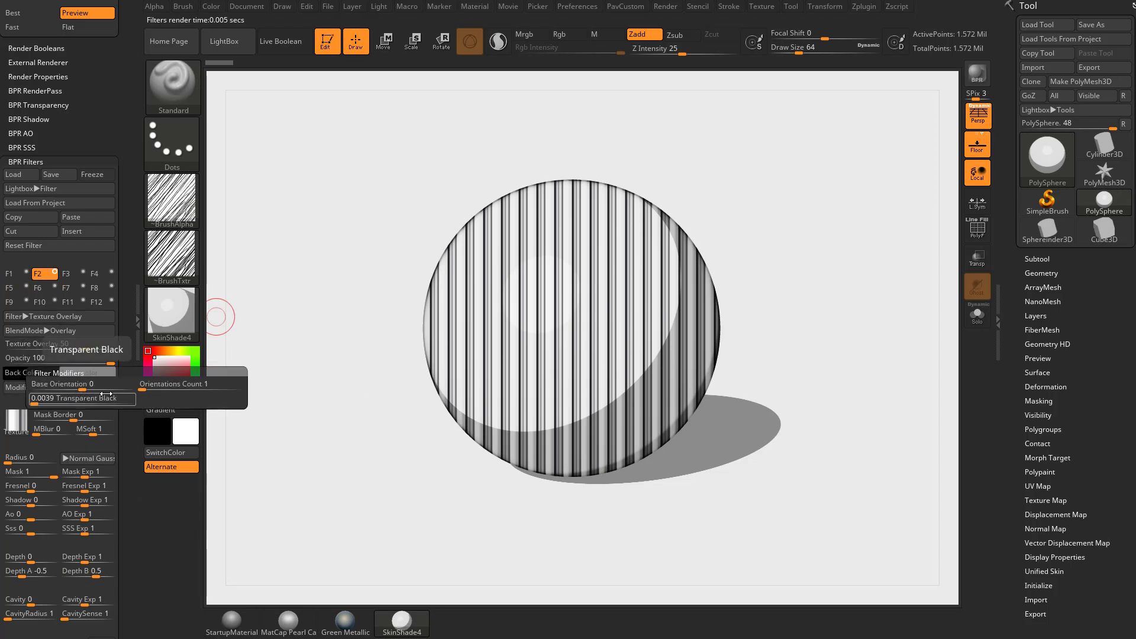